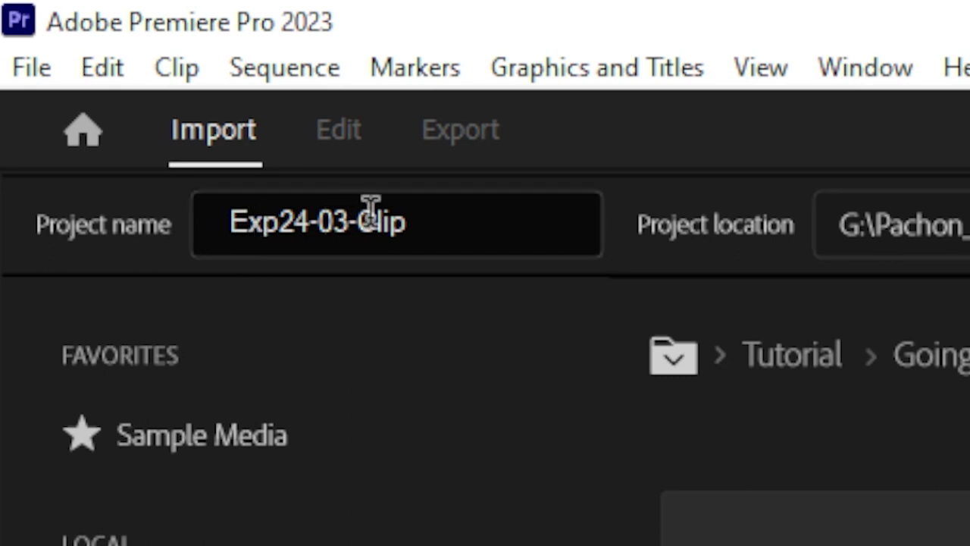
Create the Exp24-03-Clip project, then open the Gumroad store from the creator's profile links
{"action": "left_click", "coordinate": [202, 216]}
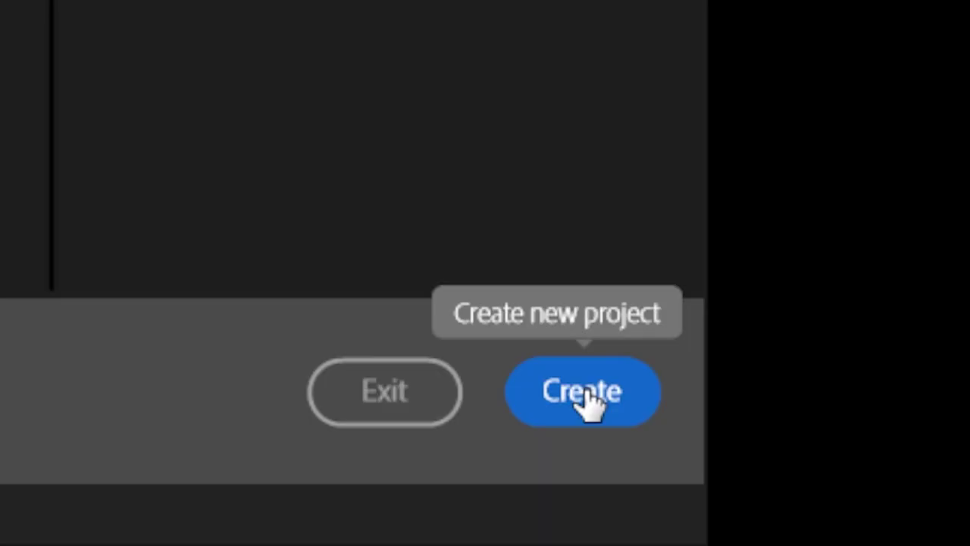
{"action": "left_click", "coordinate": [590, 400]}
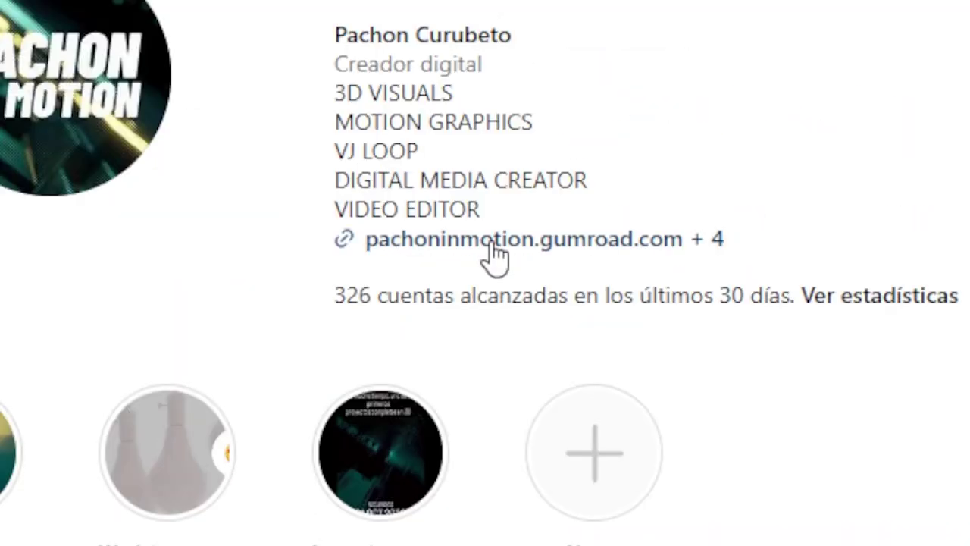
{"action": "left_click", "coordinate": [494, 257]}
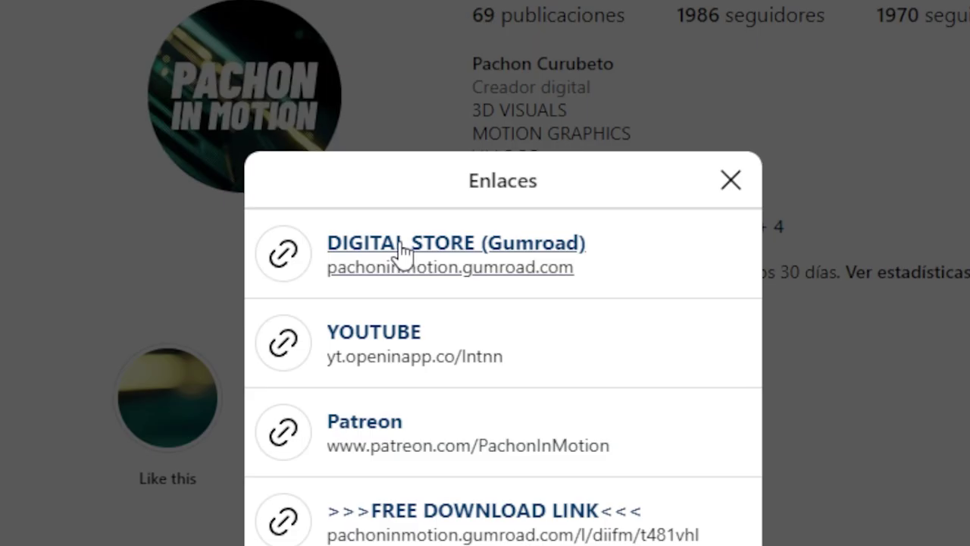
{"action": "left_click", "coordinate": [401, 249]}
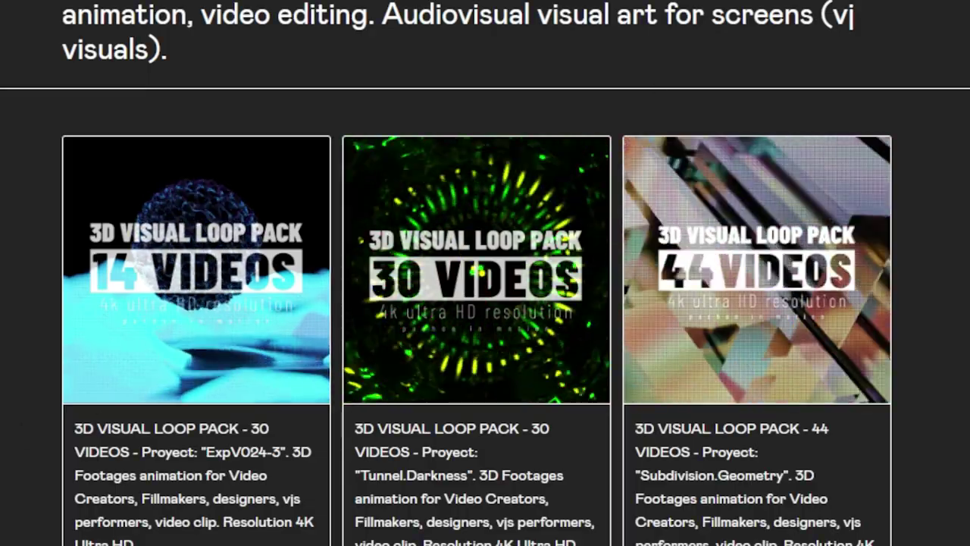
Find the ExpV024-3 3D Visual Loop Pack on Gumroad, then bring up Premiere's Import dialog
{"action": "scroll", "coordinate": [485, 273], "scroll_direction": "down", "scroll_amount": 3}
{"action": "scroll", "coordinate": [485, 273], "scroll_direction": "down", "scroll_amount": 4}
{"action": "scroll", "coordinate": [485, 273], "scroll_direction": "down", "scroll_amount": 3}
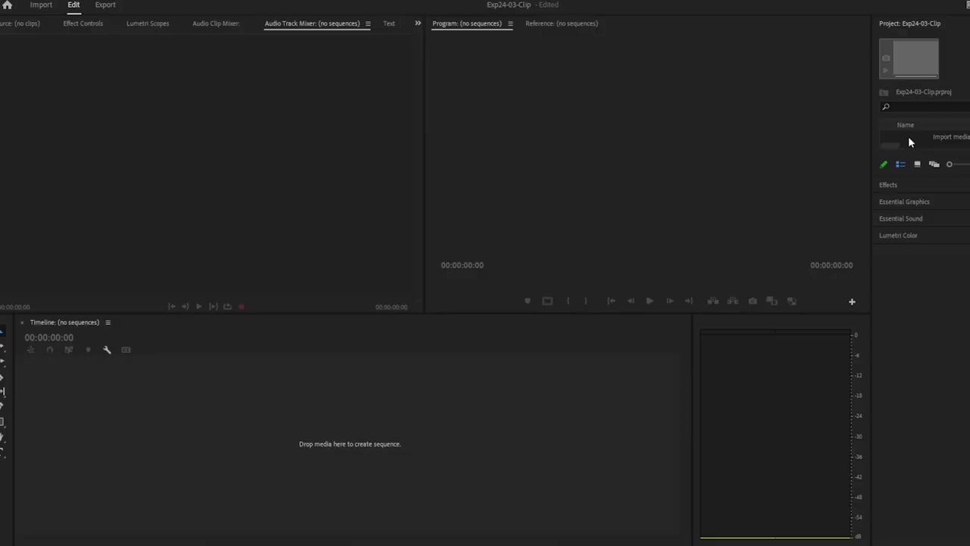
{"action": "double_click", "coordinate": [907, 135]}
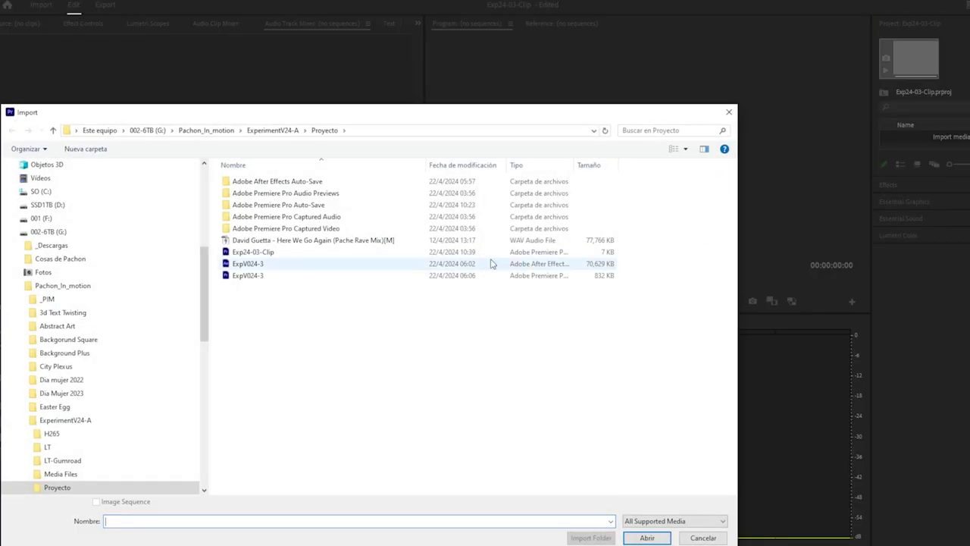
Check ExpV024-3-Esc.001.mov's properties, highlighting its 4096 x 2304 size and 29.97 fps frame rate
{"action": "left_click", "coordinate": [274, 131]}
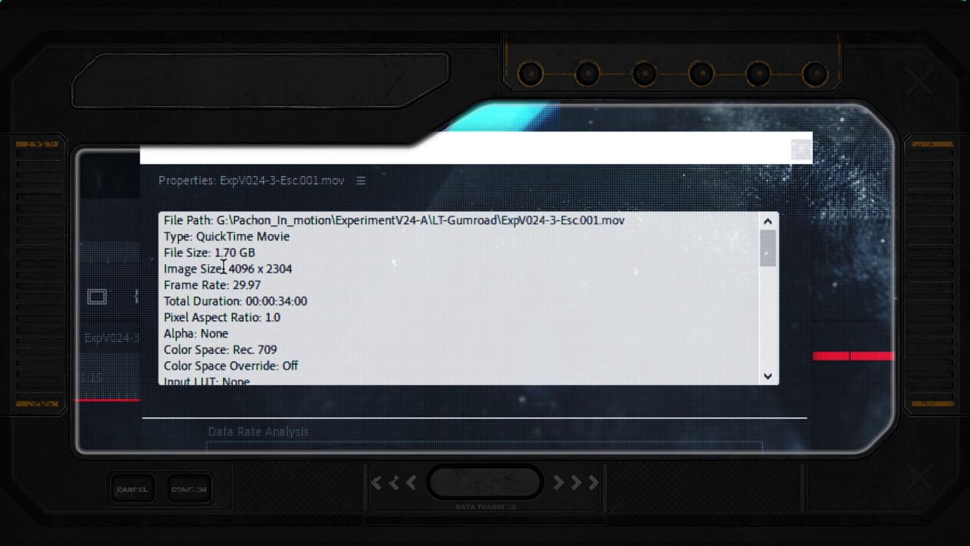
{"action": "left_click_drag", "start_coordinate": [228, 269], "coordinate": [243, 266]}
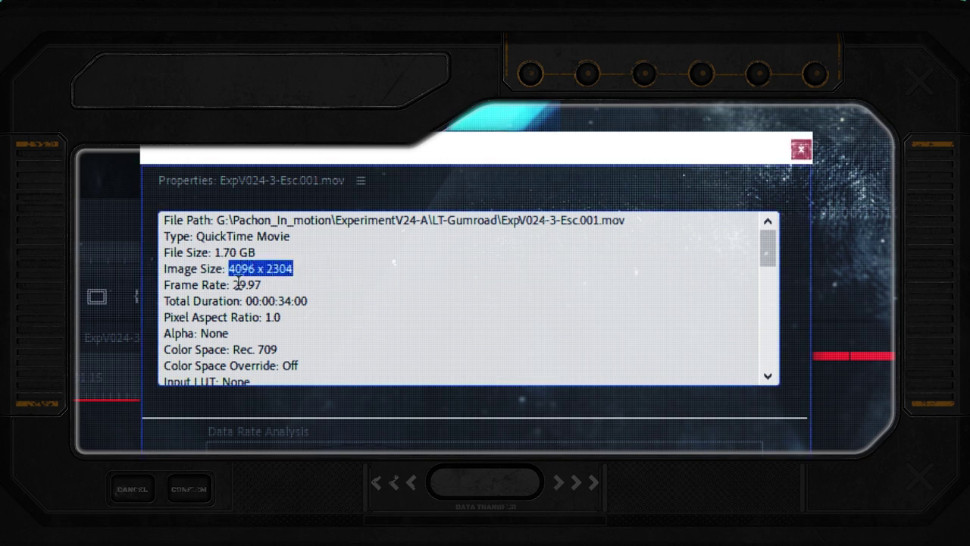
{"action": "left_click_drag", "start_coordinate": [233, 285], "coordinate": [268, 284]}
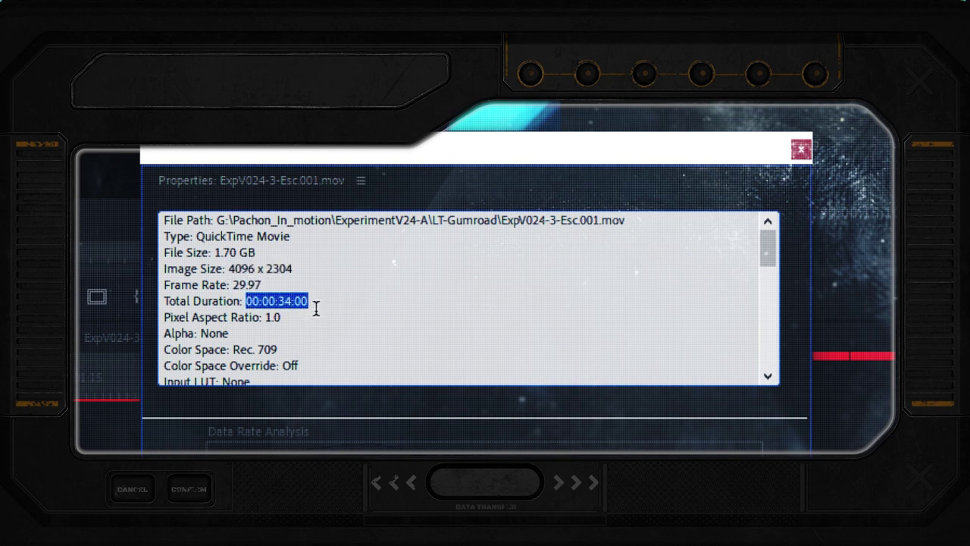
{"action": "scroll", "coordinate": [299, 306], "scroll_direction": "down", "scroll_amount": 10}
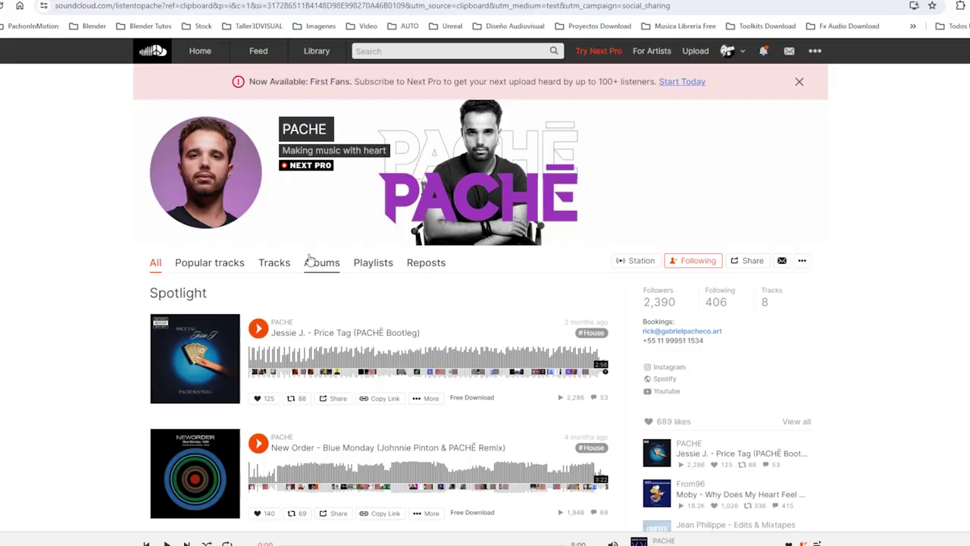
Browse the SoundCloud artist's track list, then open the Proyecto folder in File Explorer
{"action": "scroll", "coordinate": [297, 296], "scroll_direction": "down", "scroll_amount": 5}
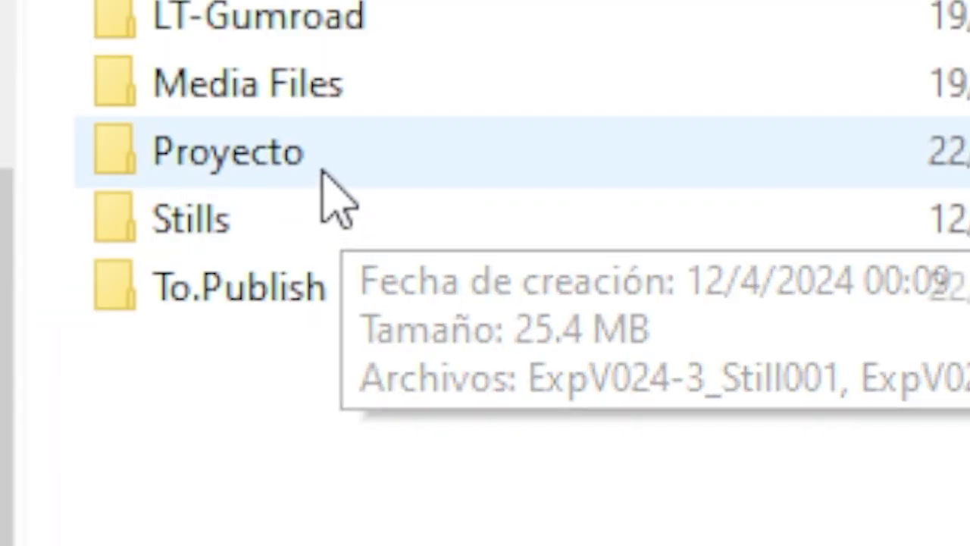
{"action": "double_click", "coordinate": [335, 301]}
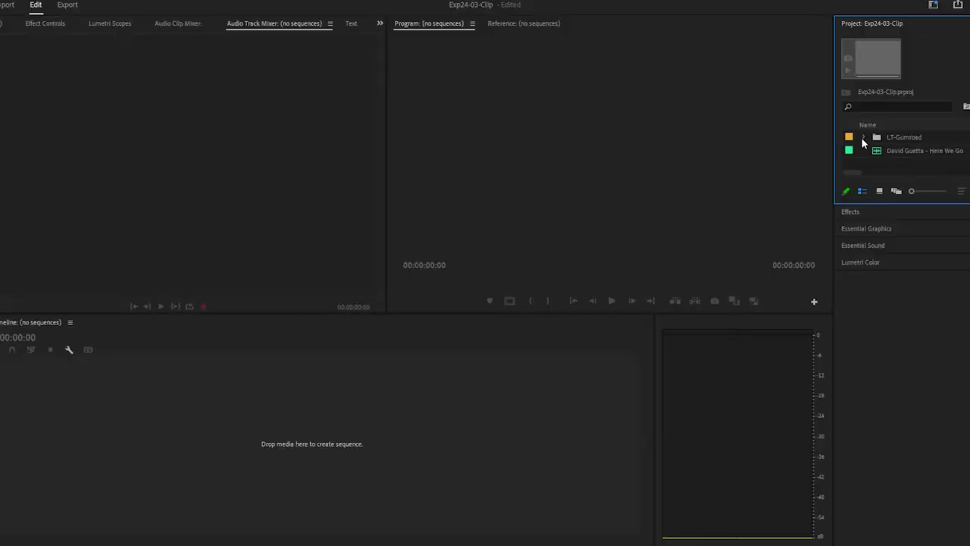
Build a sequence from the LT-Gumroad ExpV024-3 clips and name it herramientas
{"action": "left_click", "coordinate": [862, 138]}
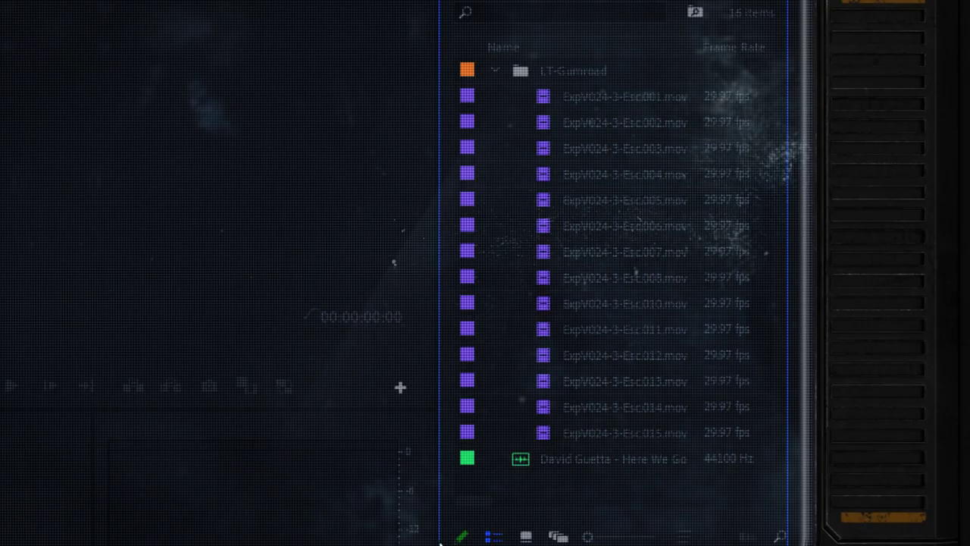
{"action": "left_click_drag", "start_coordinate": [439, 539], "coordinate": [327, 531]}
{"action": "left_click", "coordinate": [428, 97]}
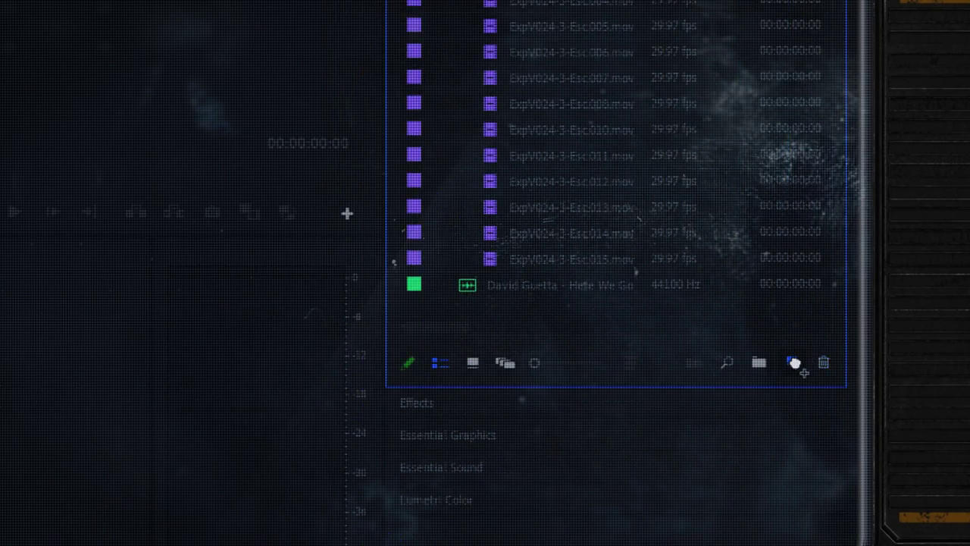
{"action": "left_click_drag", "start_coordinate": [795, 369], "coordinate": [790, 364]}
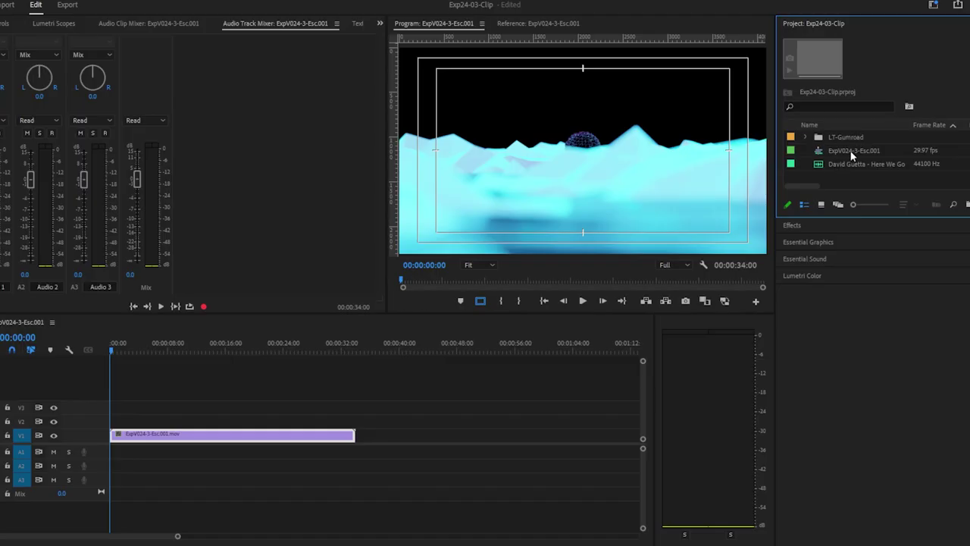
{"action": "left_click", "coordinate": [853, 151]}
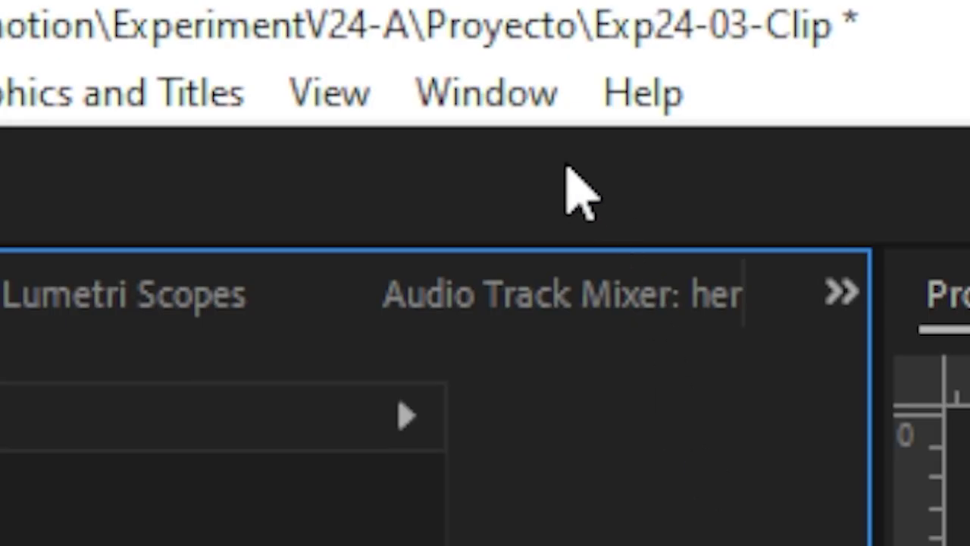
Show the Tools panel and lift several V1 clips, including Esc.004, onto tracks V2 and V3
{"action": "left_click", "coordinate": [191, 19]}
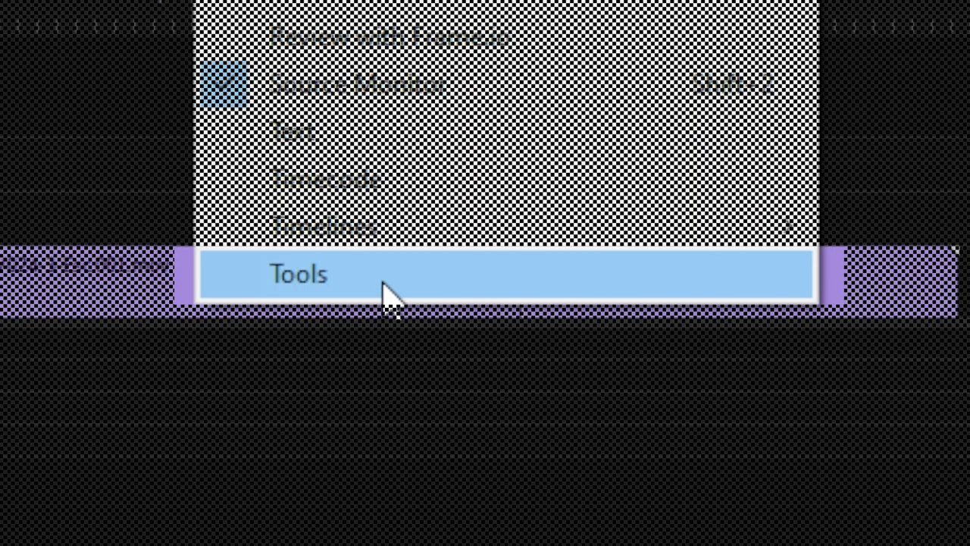
{"action": "left_click", "coordinate": [387, 292]}
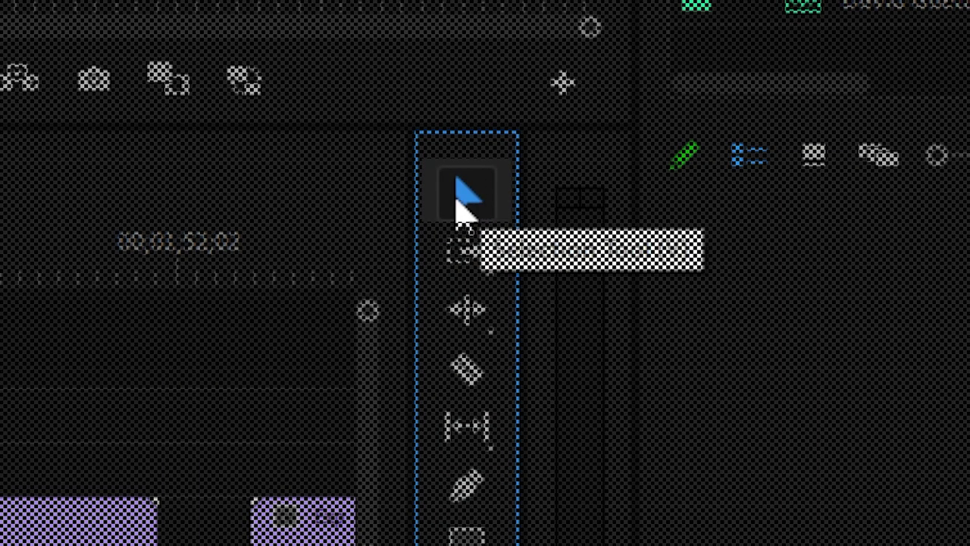
{"action": "left_click_drag", "start_coordinate": [194, 447], "coordinate": [165, 447]}
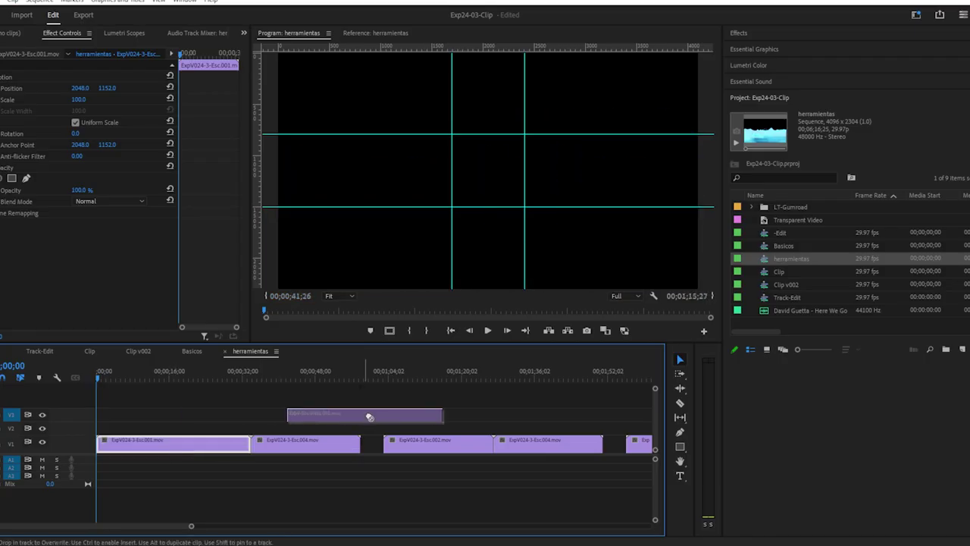
{"action": "mouse_move", "coordinate": [303, 446]}
{"action": "left_mouse_down"}
{"action": "mouse_move", "coordinate": [381, 418]}
{"action": "mouse_move", "coordinate": [210, 394]}
{"action": "left_mouse_up"}
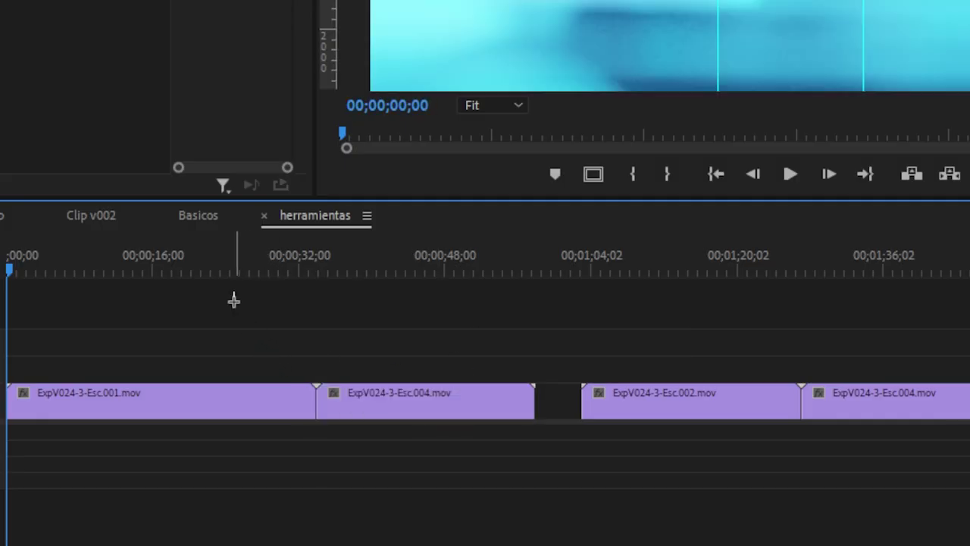
{"action": "left_click_drag", "start_coordinate": [234, 301], "coordinate": [477, 493]}
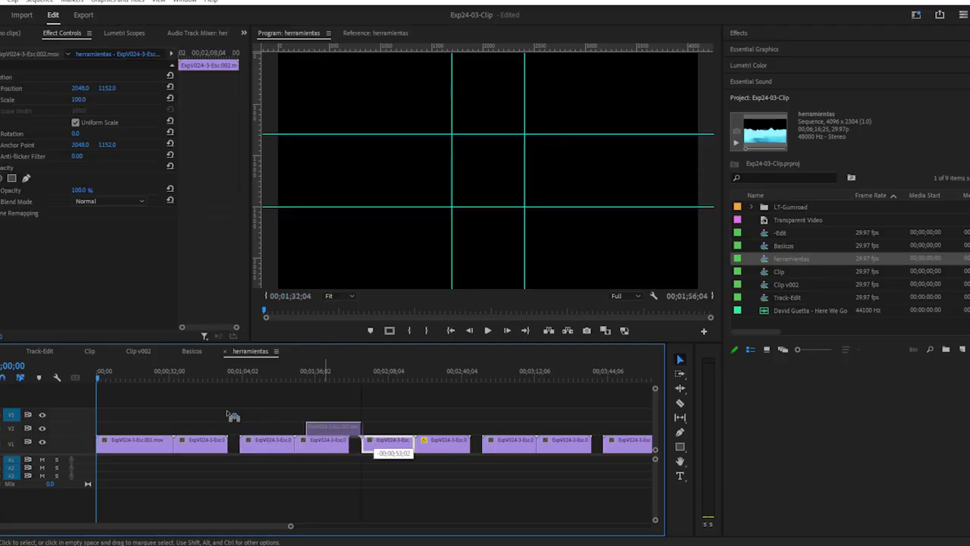
{"action": "left_click_drag", "start_coordinate": [387, 438], "coordinate": [254, 425]}
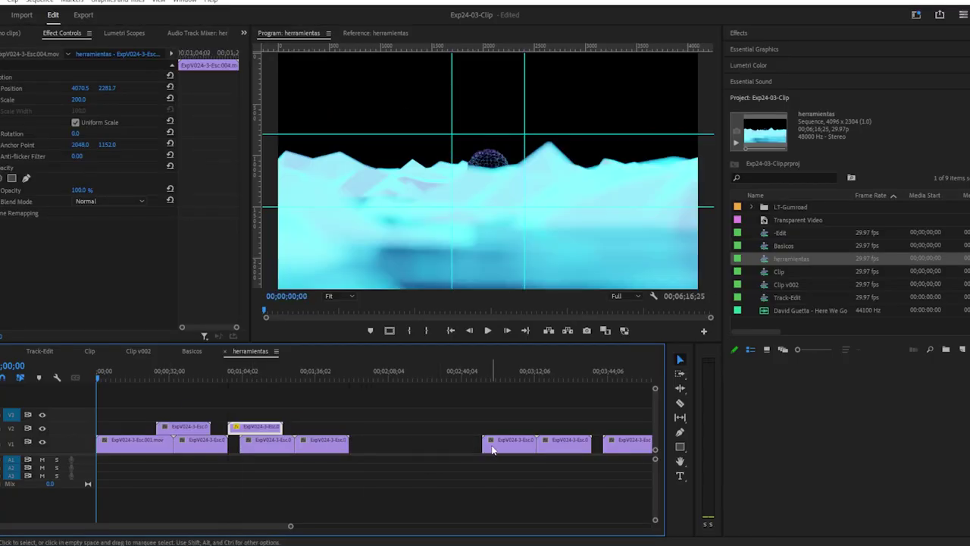
{"action": "left_click_drag", "start_coordinate": [444, 440], "coordinate": [202, 414]}
{"action": "mouse_move", "coordinate": [508, 440]}
{"action": "left_mouse_down"}
{"action": "mouse_move", "coordinate": [254, 375]}
{"action": "mouse_move", "coordinate": [300, 414]}
{"action": "left_mouse_up"}
Razor the Esc.005 clip on V3 and cut Esc.004 on V2 into three pieces
{"action": "key", "text": "equal"}
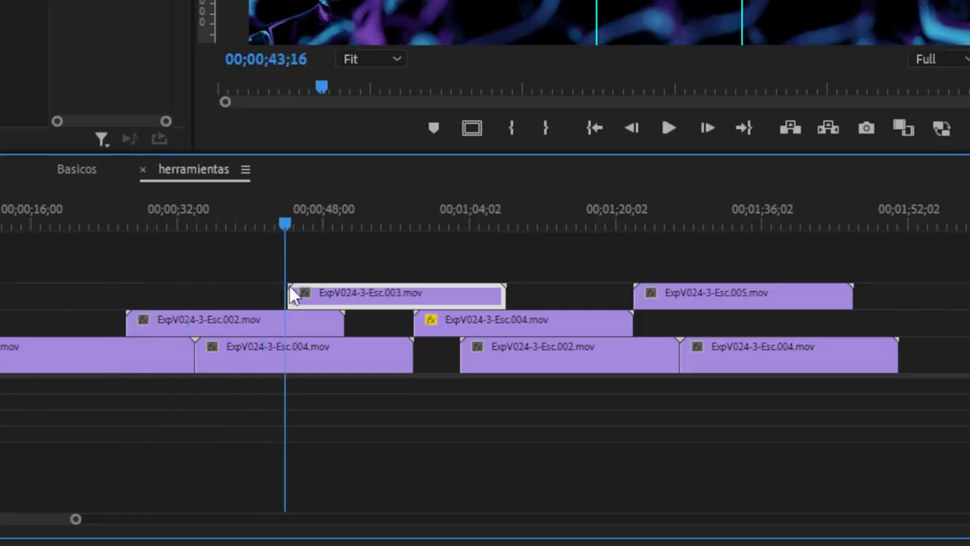
{"action": "left_click_drag", "start_coordinate": [294, 294], "coordinate": [551, 347]}
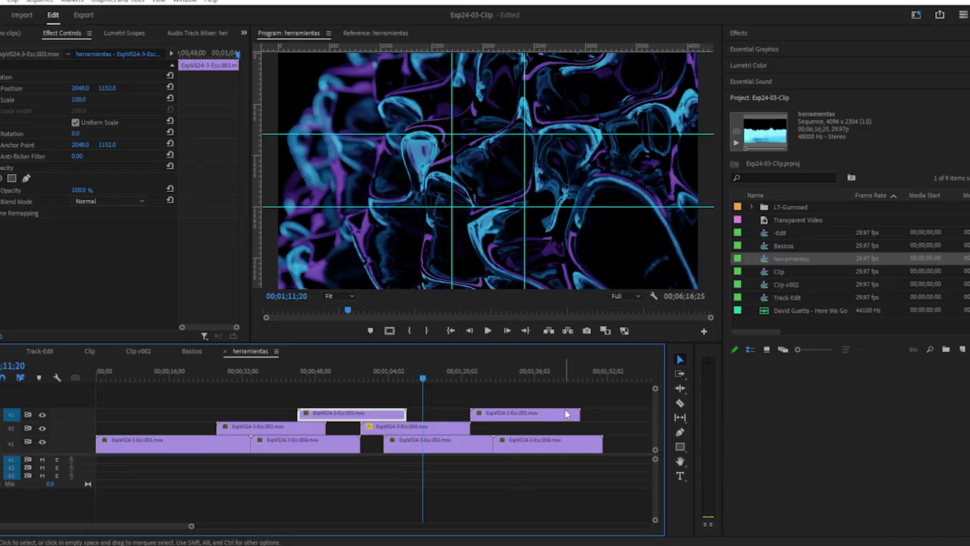
{"action": "left_click", "coordinate": [682, 423]}
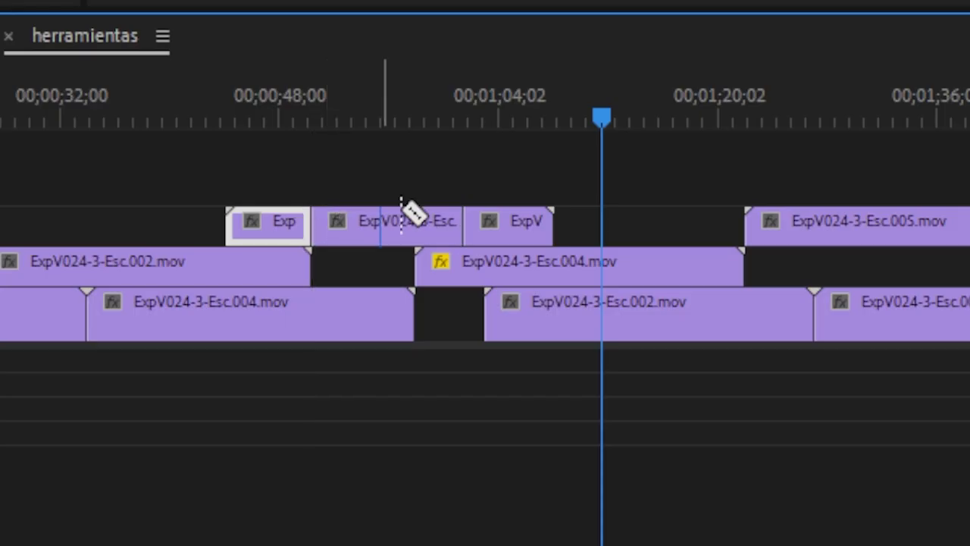
{"action": "left_click", "coordinate": [812, 221]}
{"action": "left_click", "coordinate": [653, 261]}
{"action": "left_click", "coordinate": [602, 262]}
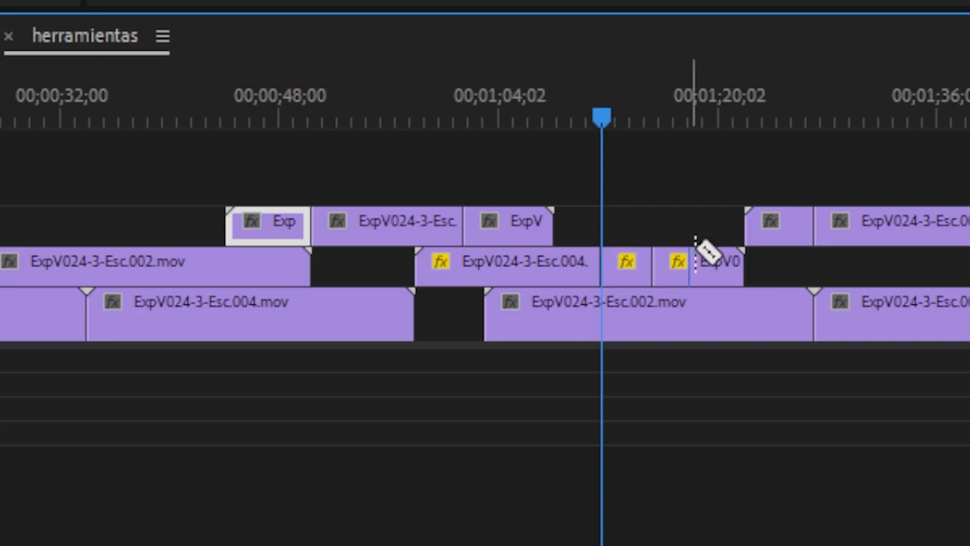
{"action": "left_click", "coordinate": [86, 99]}
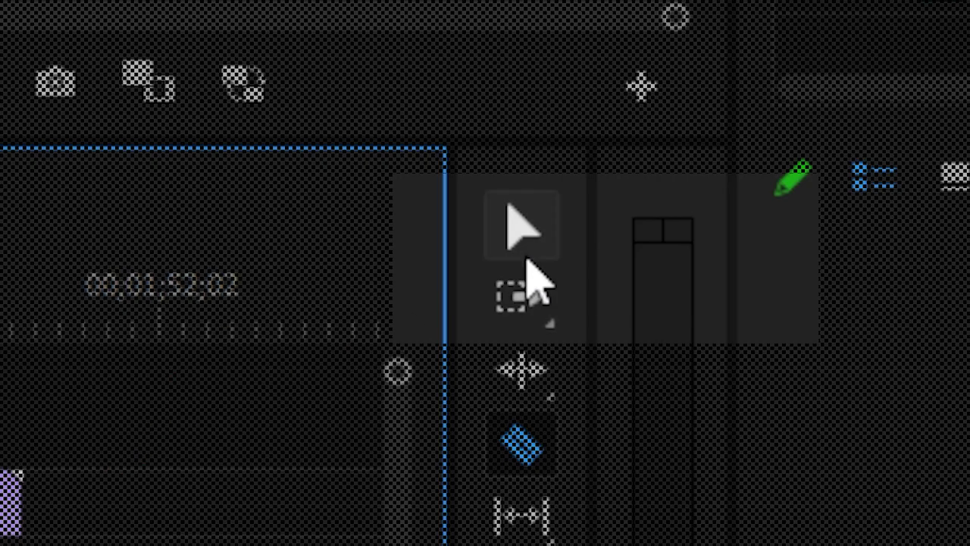
{"action": "left_click", "coordinate": [521, 226]}
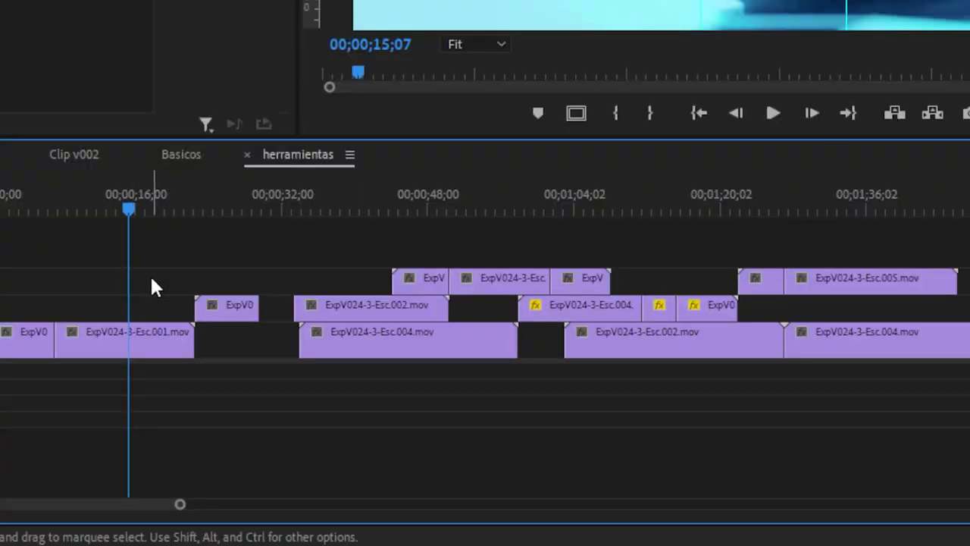
Cut ExpV024-3-Esc.001 on V1 and Esc.002 on V2 into shorter pieces
{"action": "key", "text": "c"}
{"action": "left_click", "coordinate": [131, 345]}
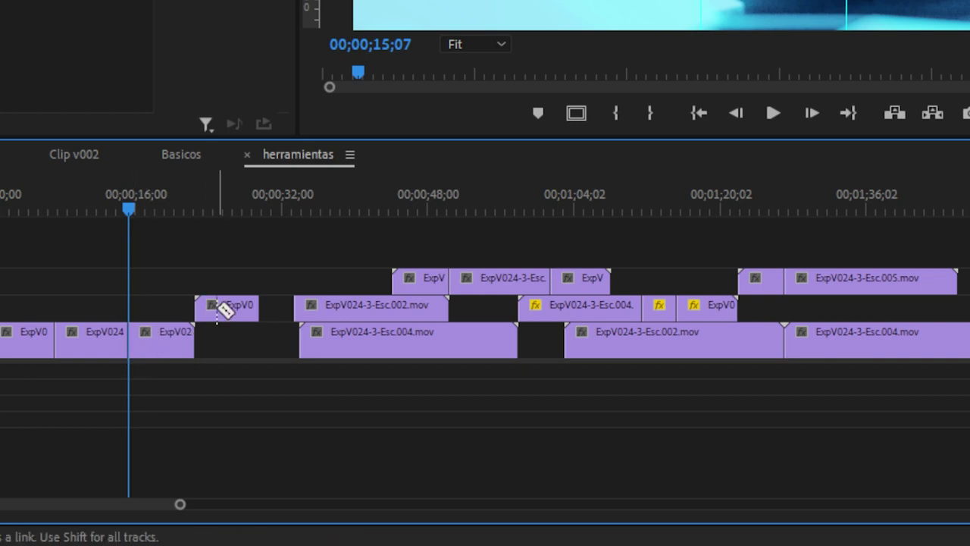
{"action": "left_click", "coordinate": [342, 309]}
{"action": "left_click", "coordinate": [87, 344]}
{"action": "left_click", "coordinate": [31, 345]}
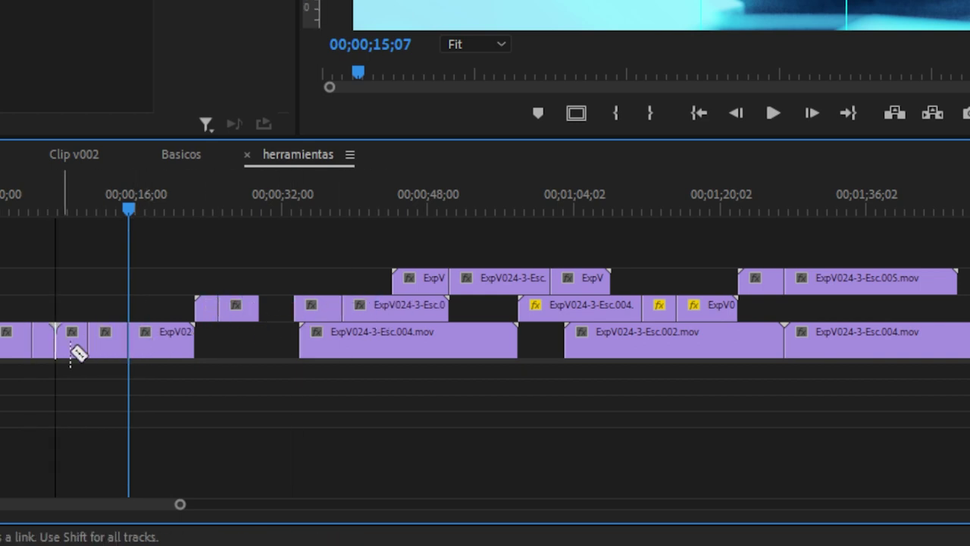
Keep the gap, and move the short clip near 16 seconds up to the top track, slightly earlier
{"action": "right_click", "coordinate": [131, 294]}
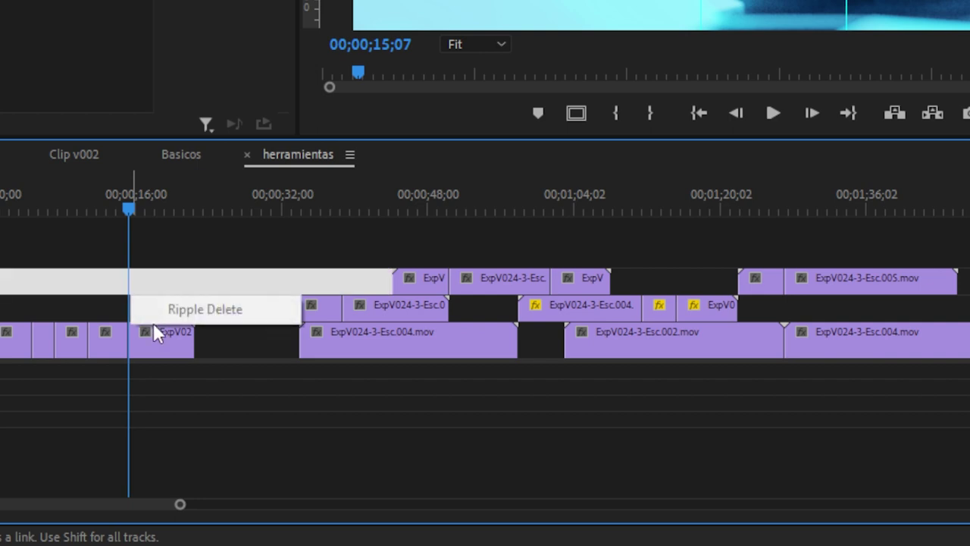
{"action": "left_click", "coordinate": [201, 381]}
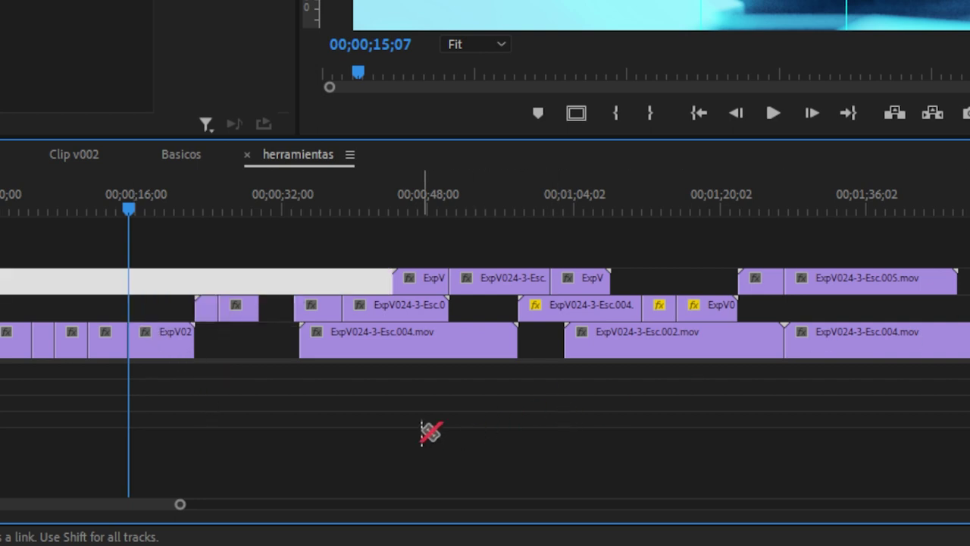
{"action": "left_click", "coordinate": [153, 203]}
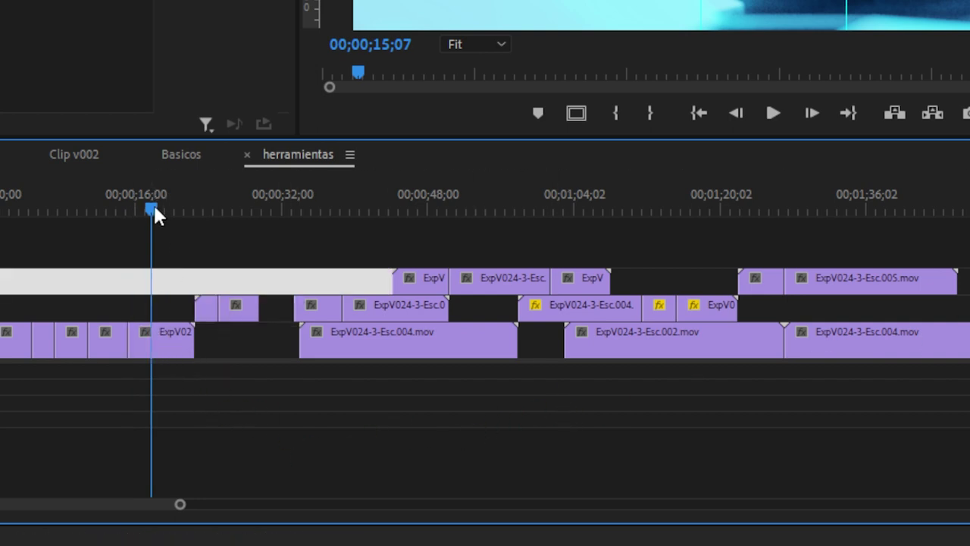
{"action": "left_click", "coordinate": [169, 347]}
{"action": "left_click_drag", "start_coordinate": [170, 292], "coordinate": [182, 292]}
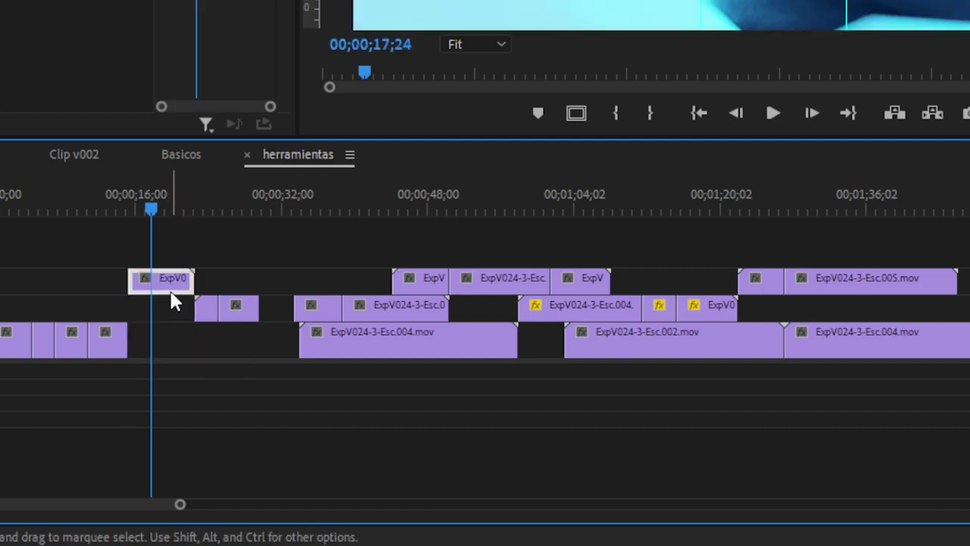
{"action": "left_click_drag", "start_coordinate": [174, 295], "coordinate": [112, 292]}
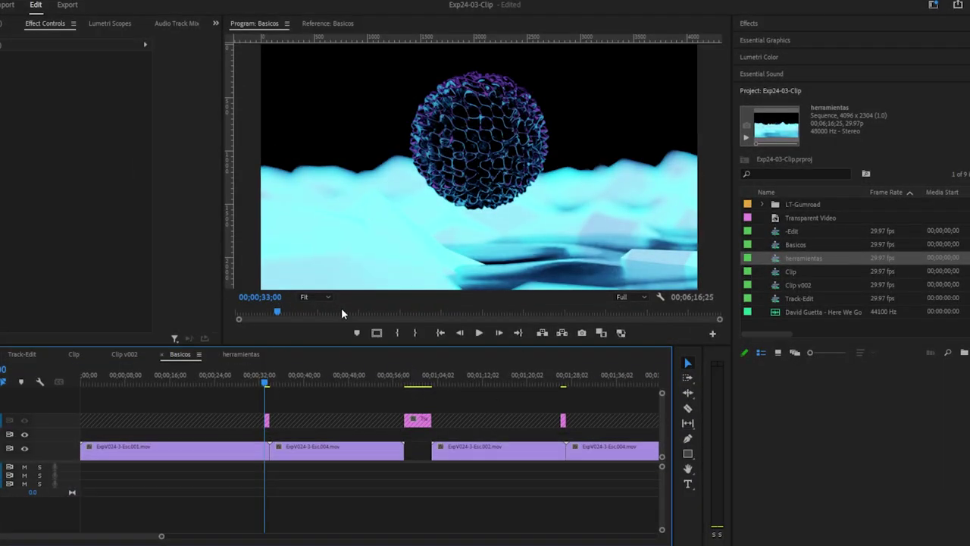
Play through the Basicos edit, previewing the cut around 2:20 and zooming the timeline out
{"action": "key", "text": "space"}
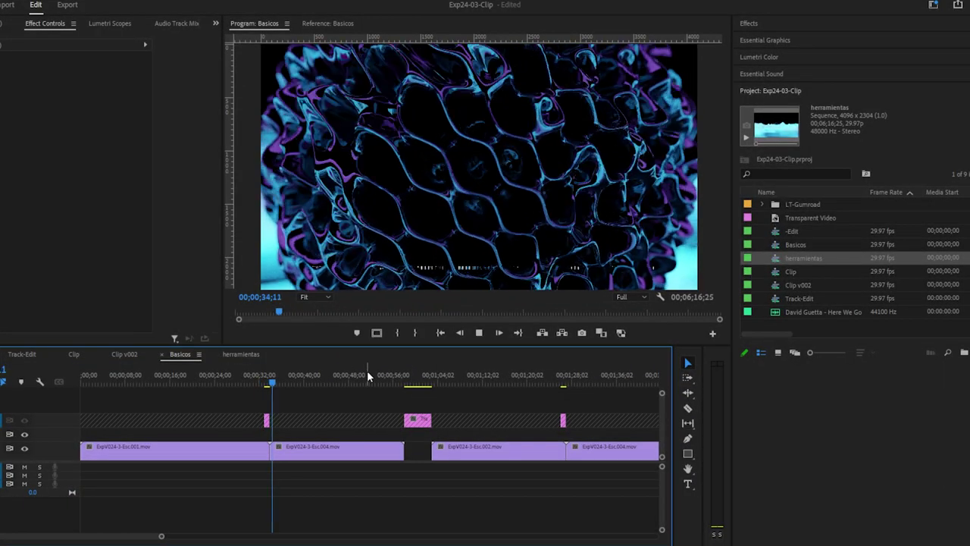
{"action": "key", "text": "space"}
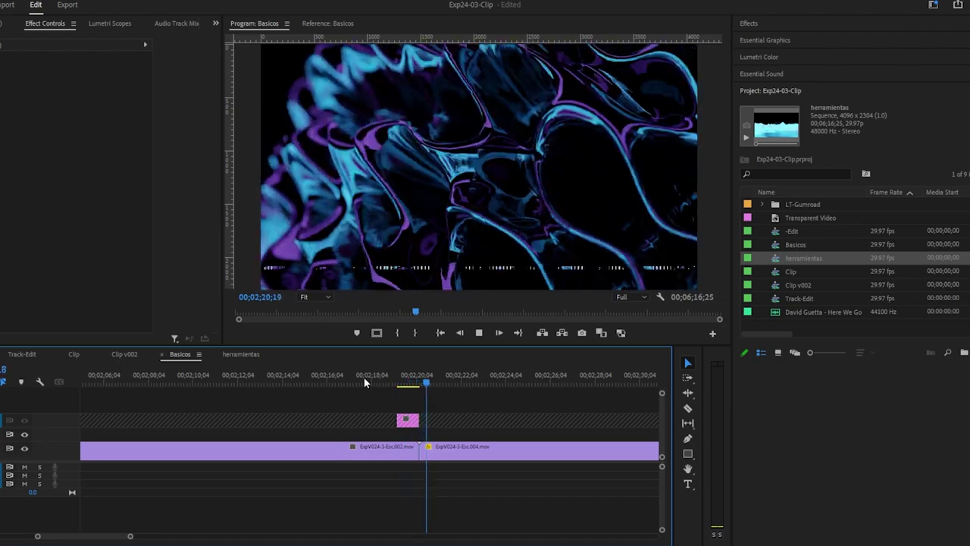
{"action": "key", "text": "space"}
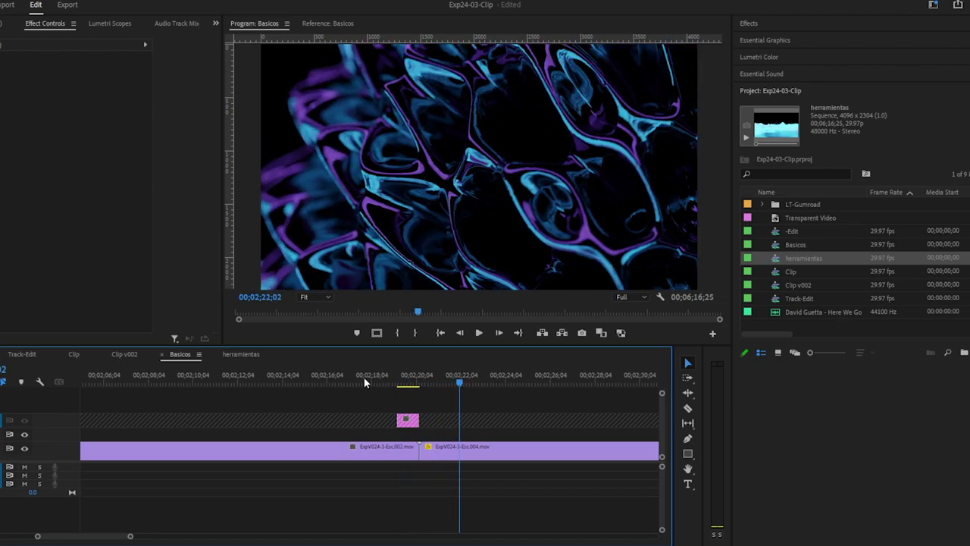
{"action": "key", "text": "space"}
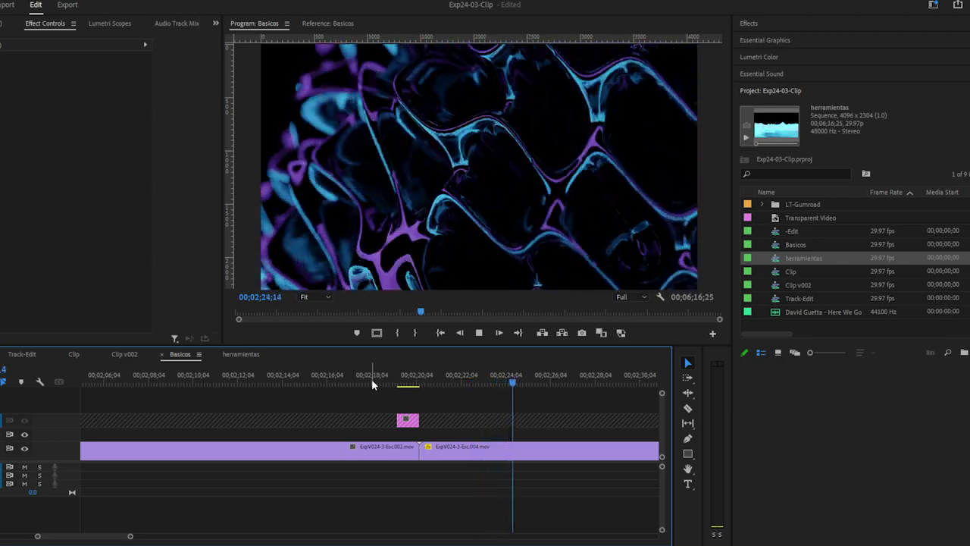
{"action": "key", "text": "minus"}
{"action": "key", "text": "minus"}
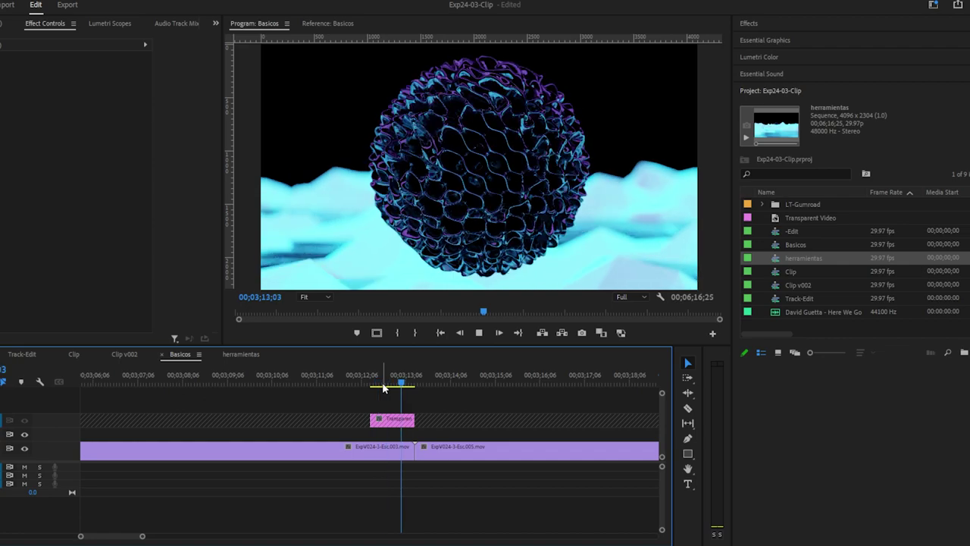
{"action": "key", "text": "space"}
Replay the transitions near 4:06 and 4:59, then zoom out to the whole sequence
{"action": "left_click", "coordinate": [382, 388]}
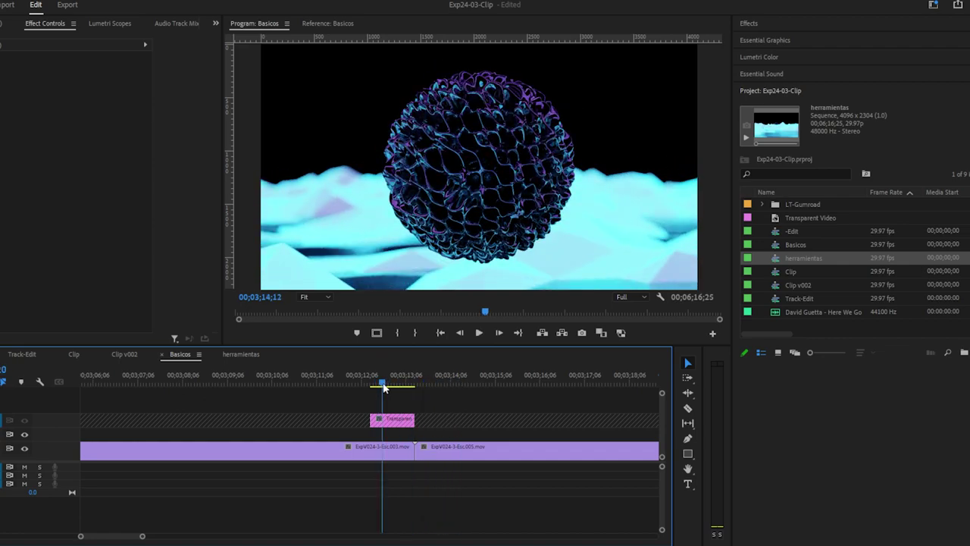
{"action": "key", "text": "space"}
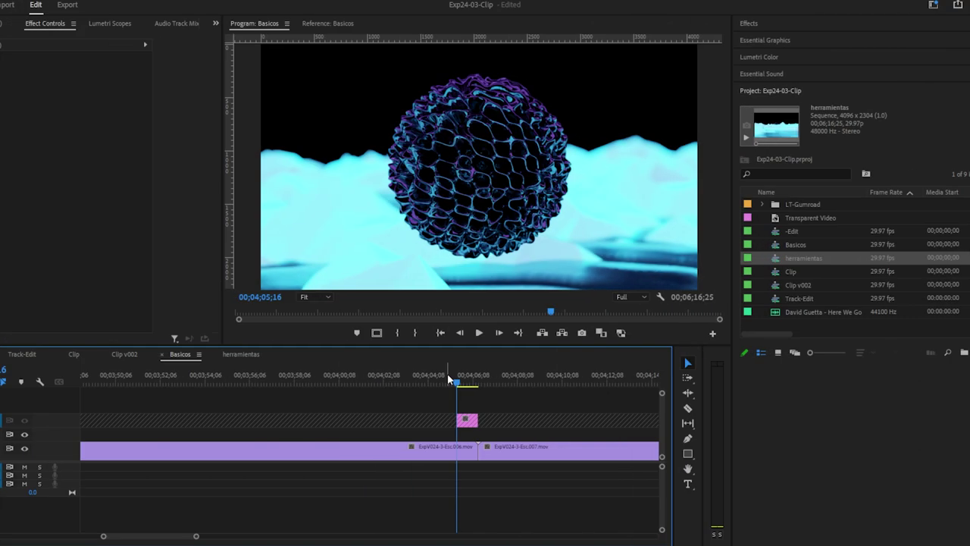
{"action": "key", "text": "space"}
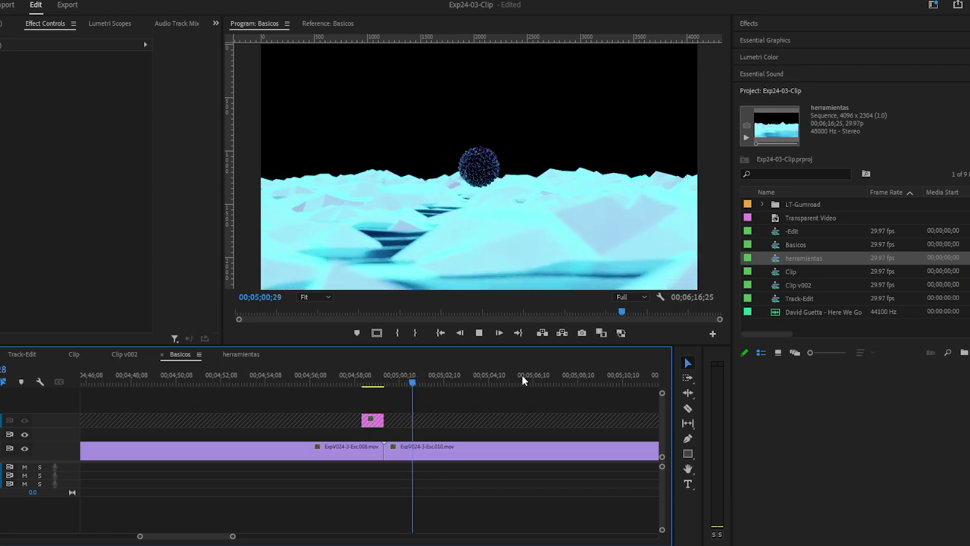
{"action": "key", "text": "space"}
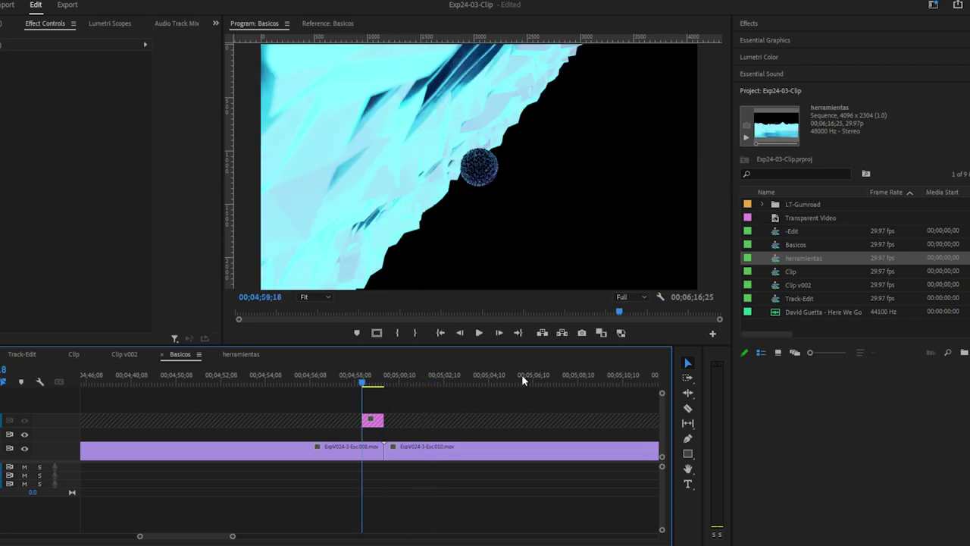
{"action": "key", "text": "space"}
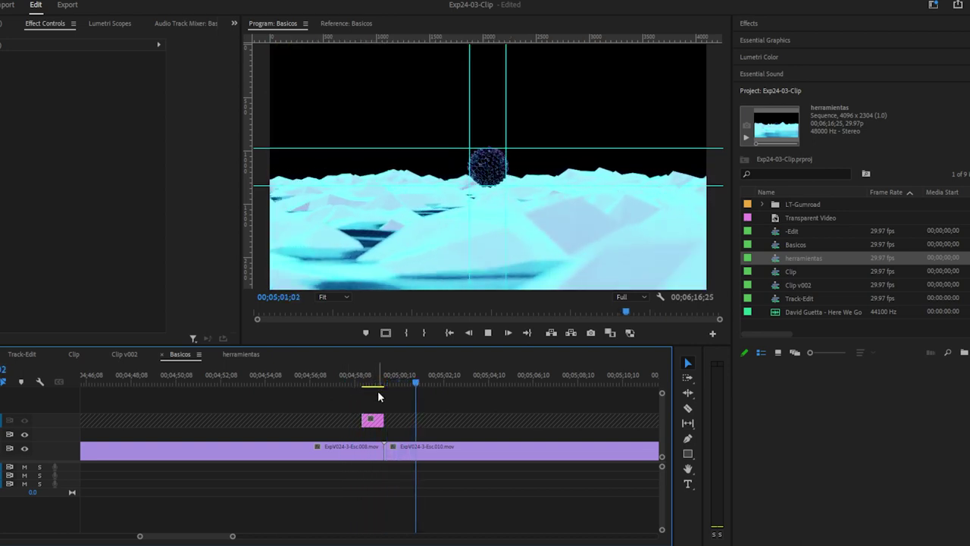
{"action": "key", "text": "minus"}
{"action": "key", "text": "minus"}
{"action": "key", "text": "minus"}
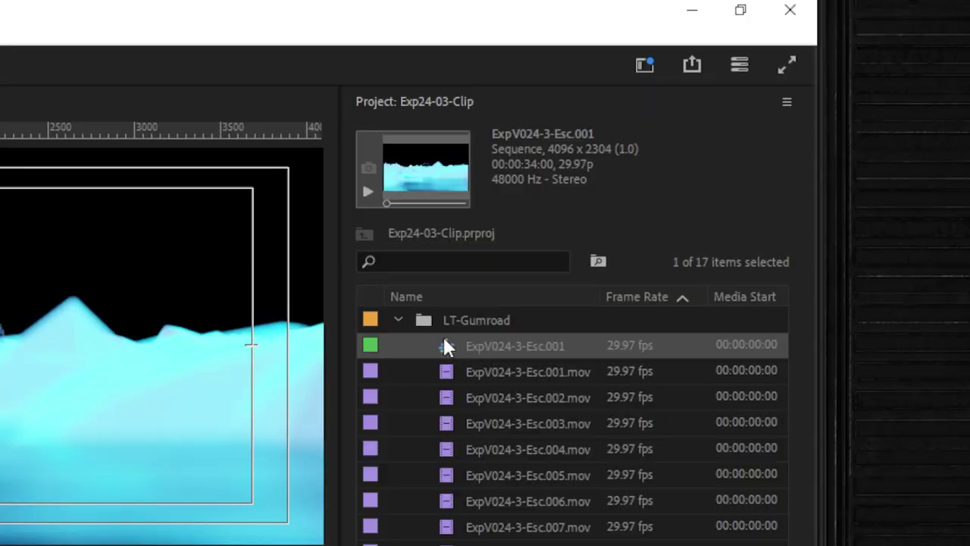
Move the ExpV024-3-Esc.001 sequence out of LT-Gumroad and rename it Clip
{"action": "left_click", "coordinate": [446, 347]}
{"action": "key", "text": "Delete"}
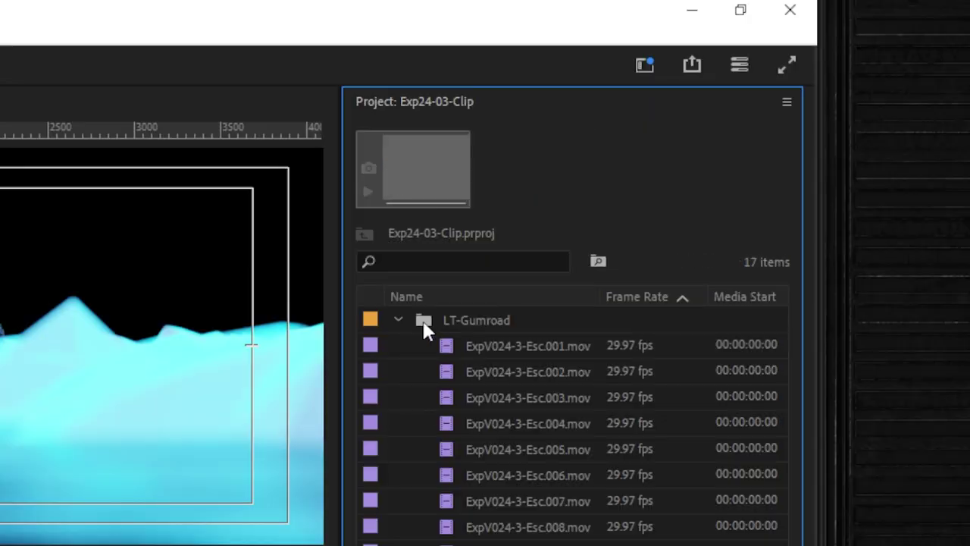
{"action": "left_click", "coordinate": [486, 347]}
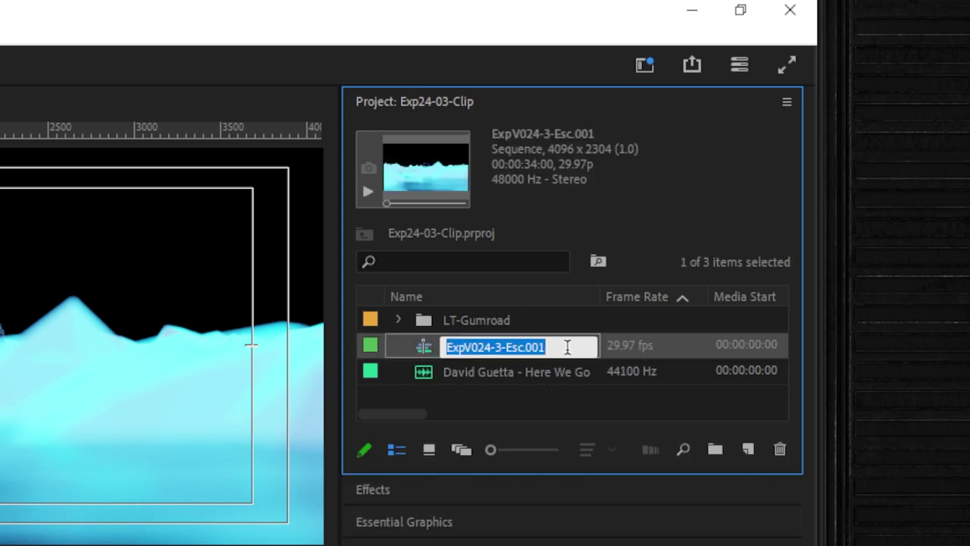
{"action": "type", "text": "Clip"}
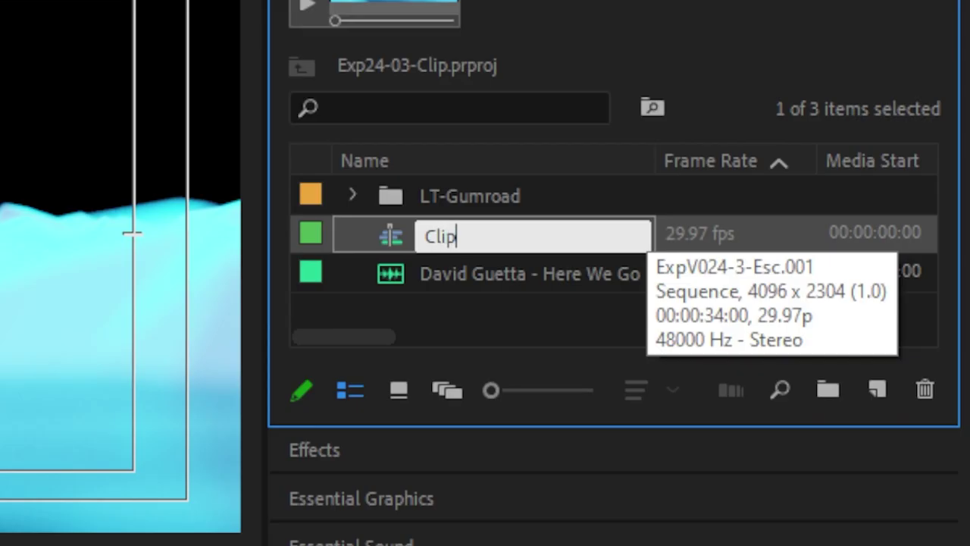
{"action": "key", "text": "Tab"}
{"action": "left_click", "coordinate": [543, 322]}
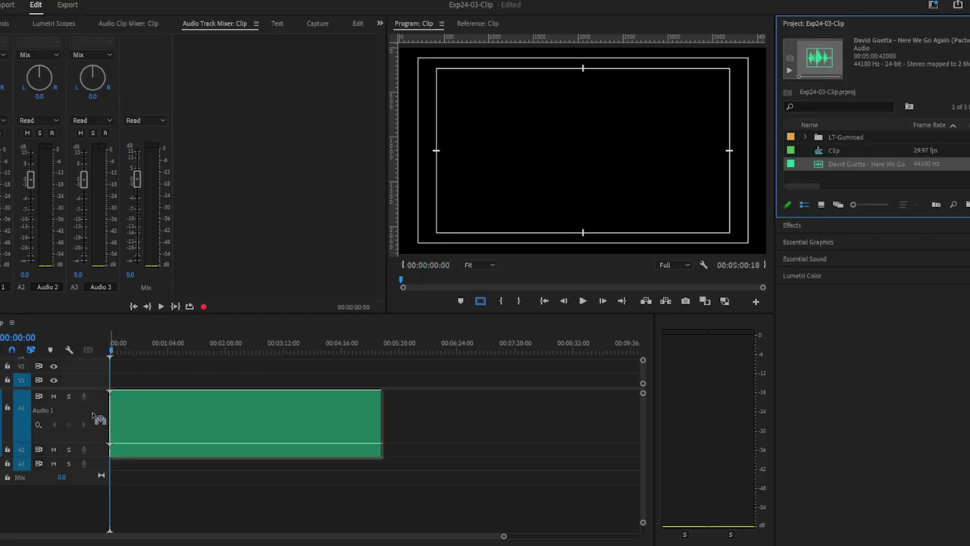
Play the music clip briefly, then open Speed/Duration to confirm its 00:05:00:19 length
{"action": "left_click", "coordinate": [189, 406]}
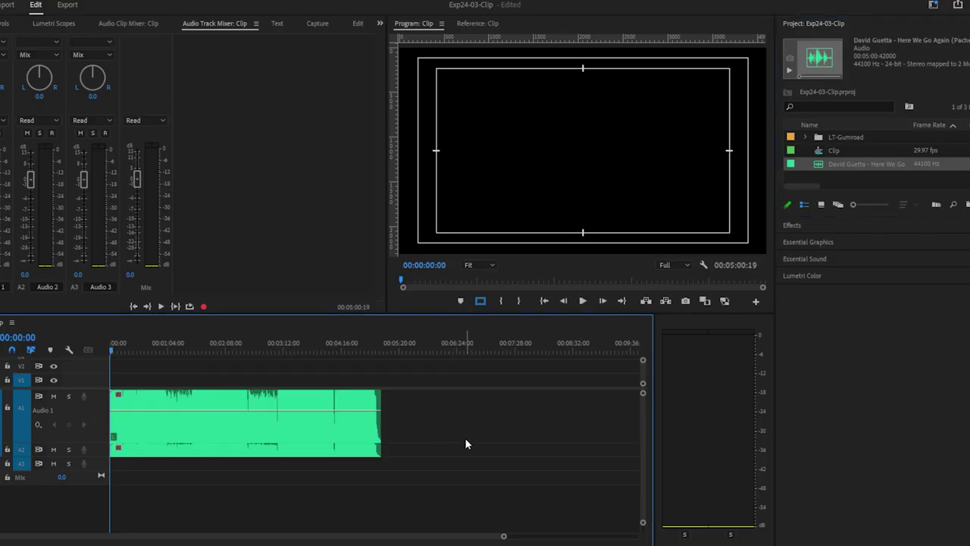
{"action": "key", "text": "space"}
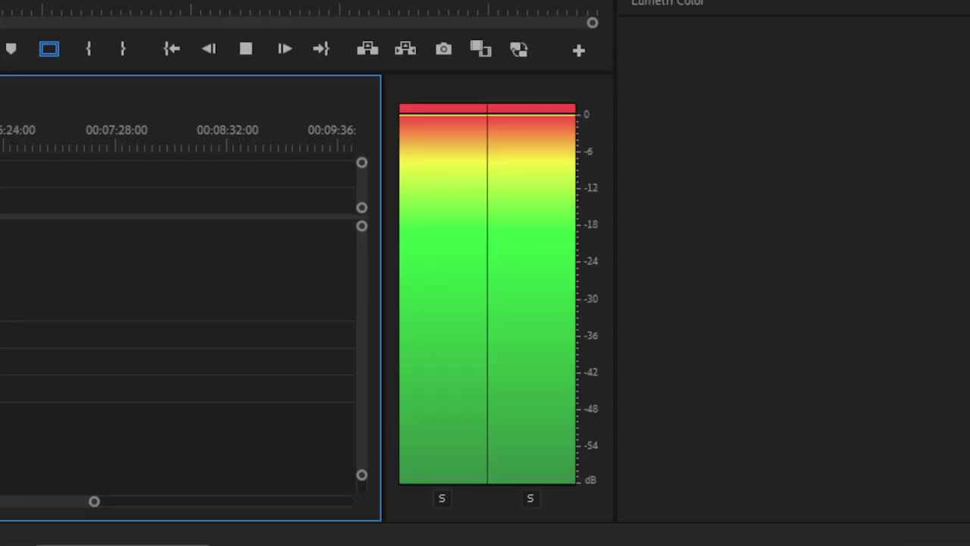
{"action": "key", "text": "space"}
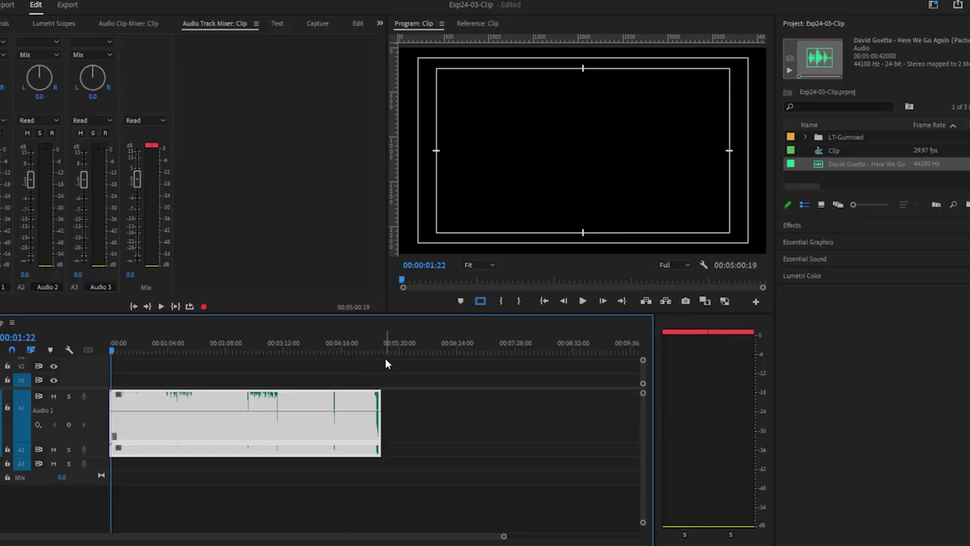
{"action": "left_click", "coordinate": [357, 426]}
{"action": "key", "text": "ctrl+r"}
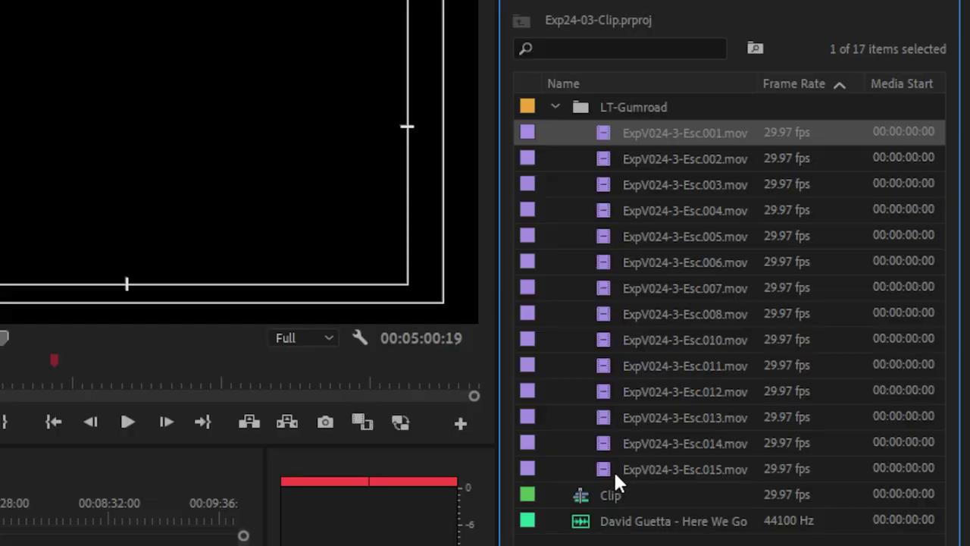
{"action": "left_click", "coordinate": [606, 465], "text": "shift"}
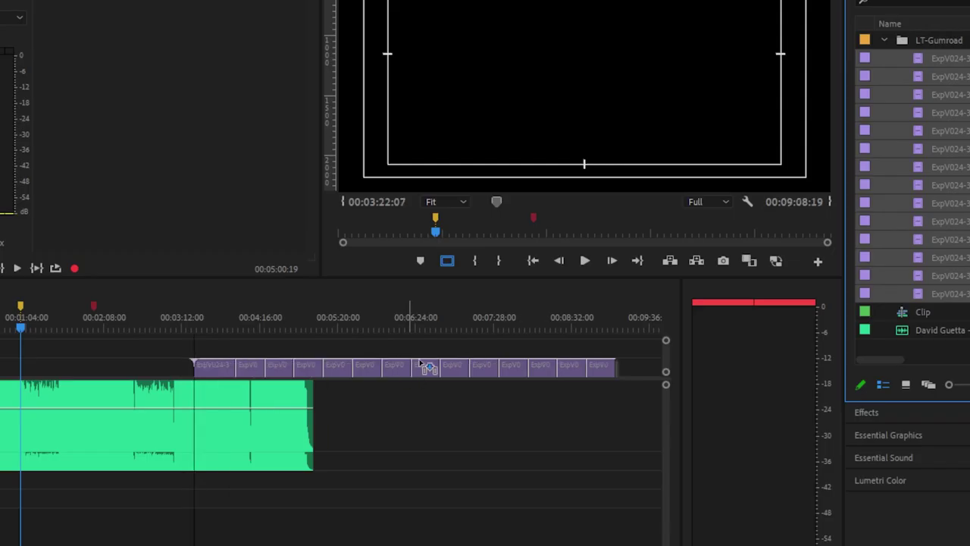
{"action": "left_click_drag", "start_coordinate": [443, 369], "coordinate": [441, 369]}
{"action": "key", "text": "ctrl+r"}
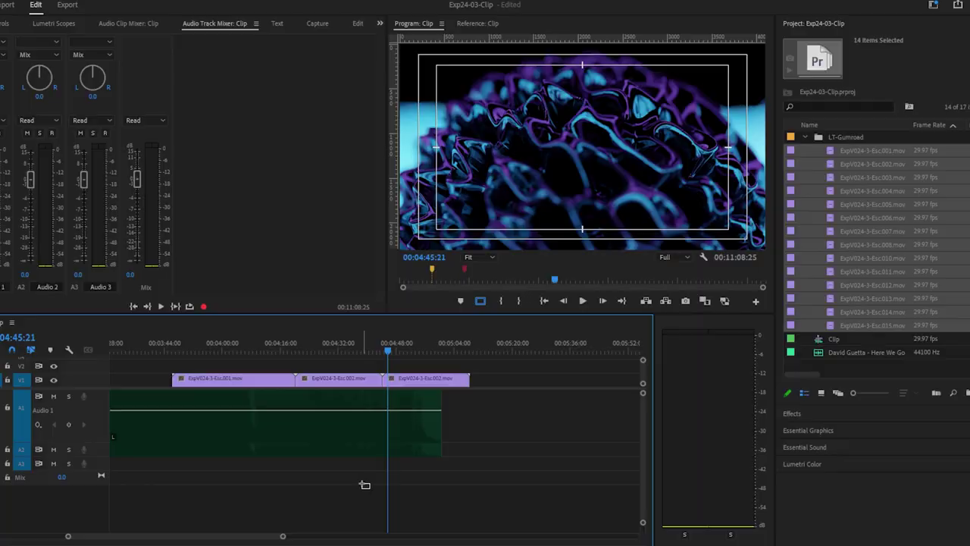
{"action": "left_click_drag", "start_coordinate": [451, 362], "coordinate": [371, 379]}
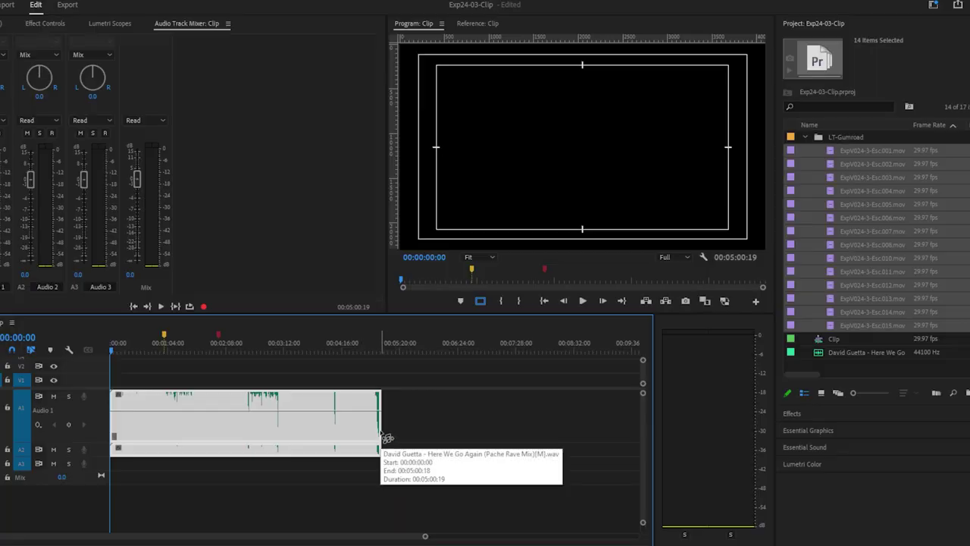
{"action": "left_click_drag", "start_coordinate": [382, 436], "coordinate": [308, 438]}
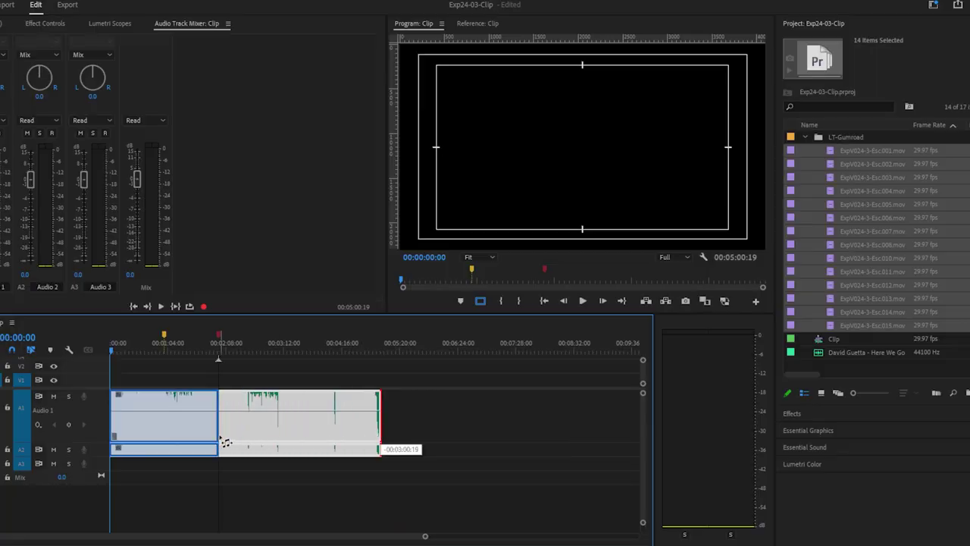
{"action": "left_click_drag", "start_coordinate": [225, 442], "coordinate": [226, 441]}
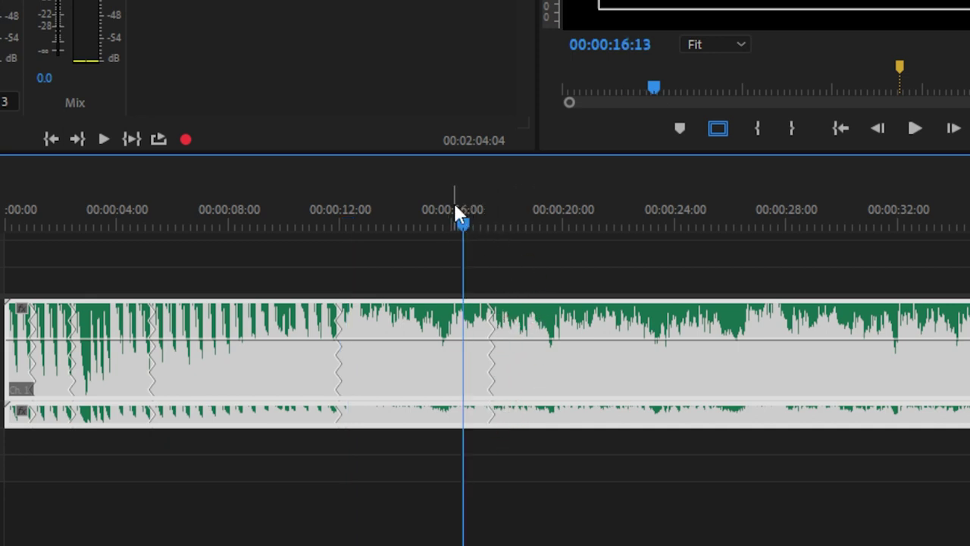
{"action": "key", "text": "space"}
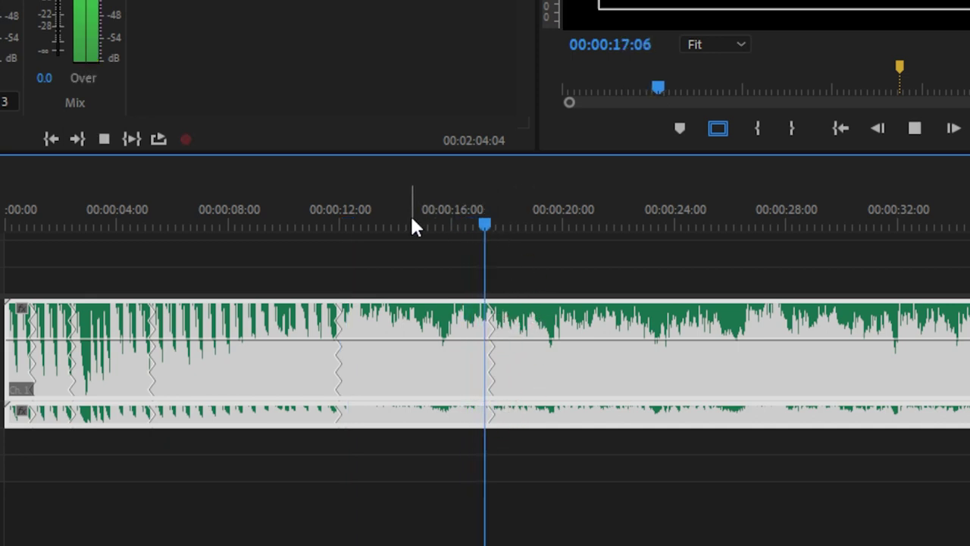
{"action": "key", "text": "minus"}
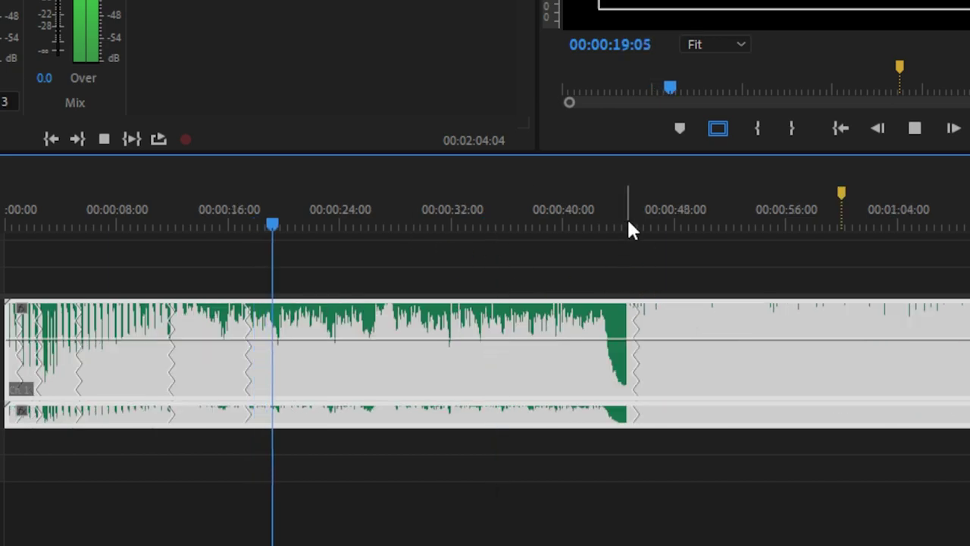
{"action": "left_click", "coordinate": [627, 217]}
{"action": "key", "text": "equal"}
{"action": "key", "text": "minus"}
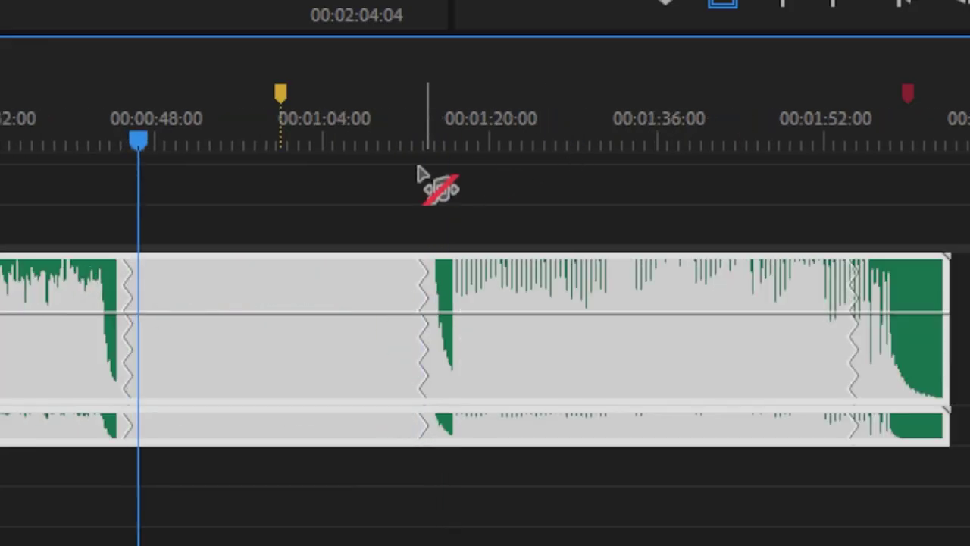
{"action": "left_click", "coordinate": [378, 141]}
{"action": "key", "text": "equal"}
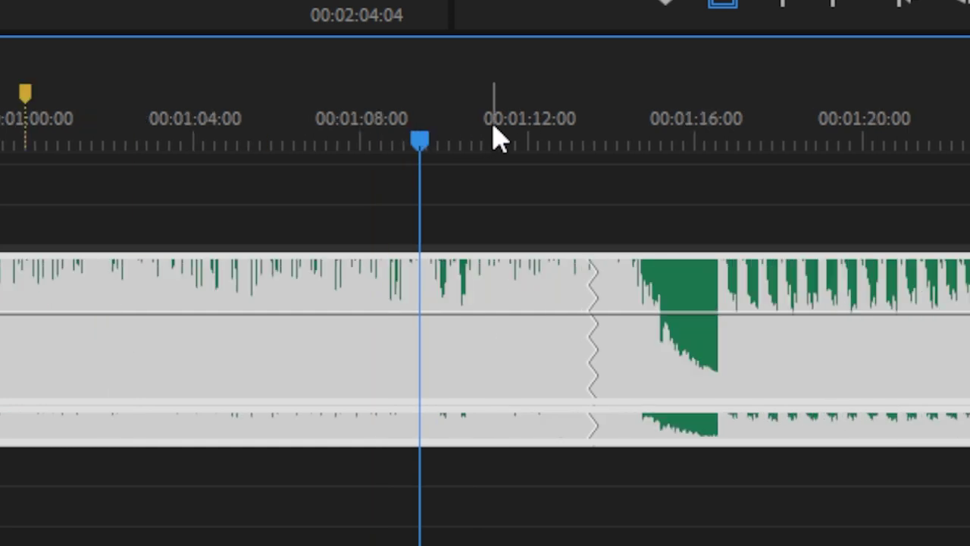
{"action": "left_click", "coordinate": [533, 148]}
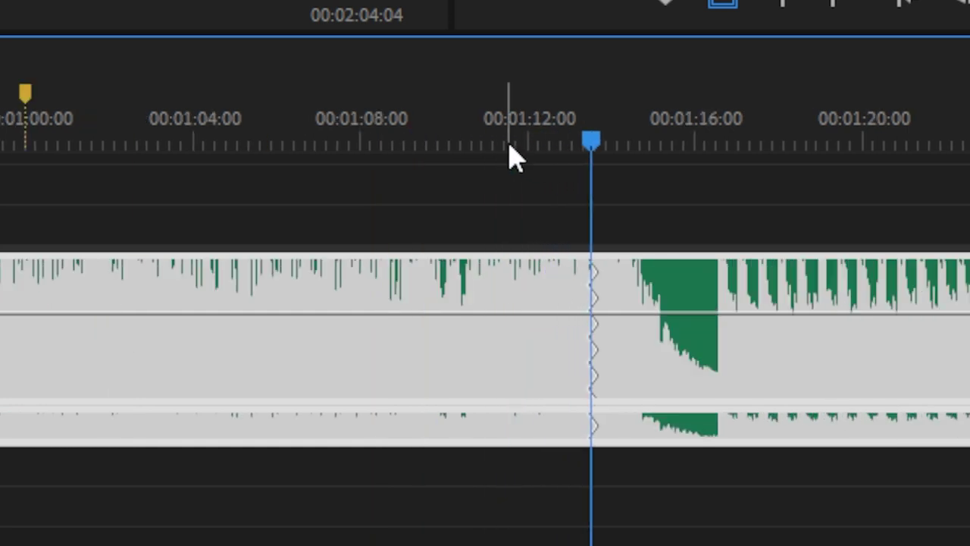
{"action": "key", "text": "minus"}
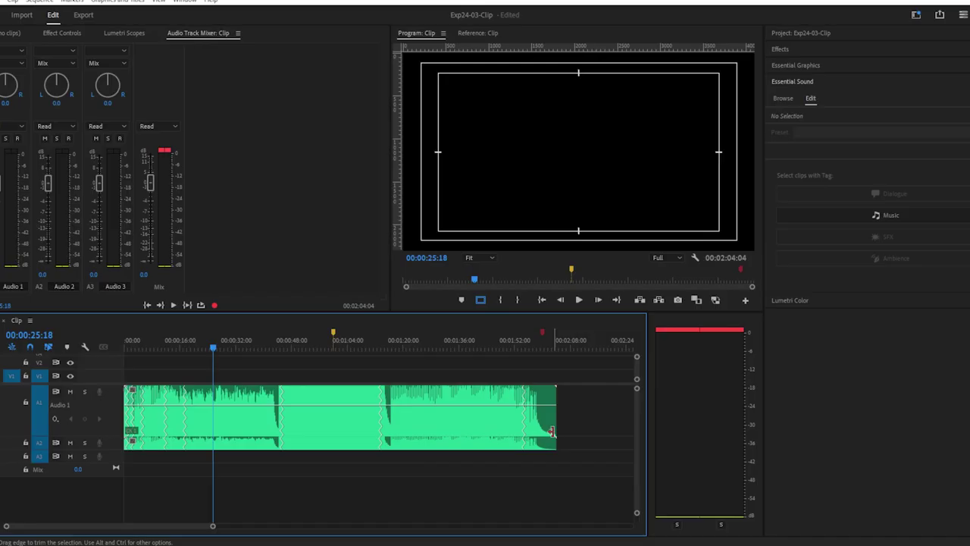
Copy the music clip further along the track and remix the original down to about 1:05
{"action": "key", "text": "minus"}
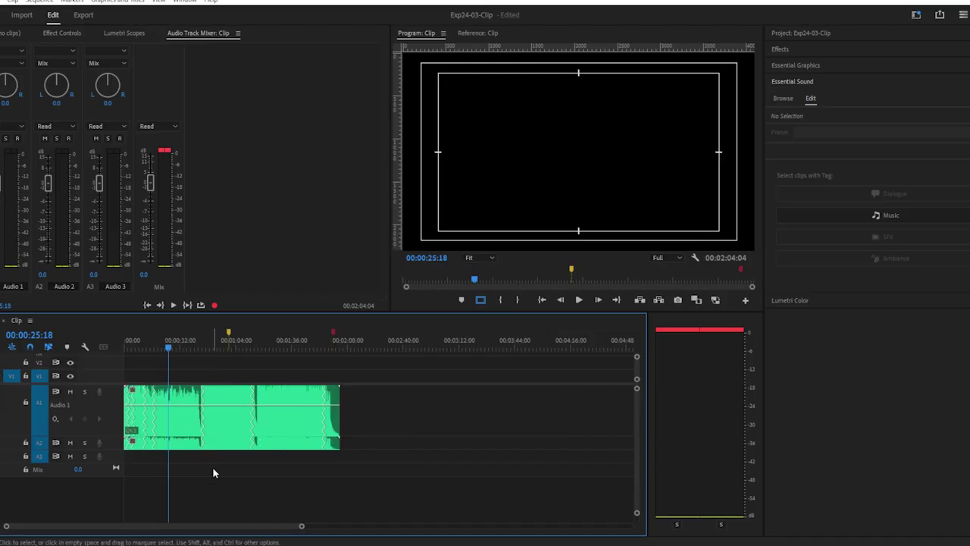
{"action": "mouse_move", "coordinate": [213, 470]}
{"action": "left_mouse_down"}
{"action": "mouse_move", "coordinate": [180, 436]}
{"action": "mouse_move", "coordinate": [439, 437]}
{"action": "left_mouse_up"}
{"action": "left_click_drag", "start_coordinate": [297, 468], "coordinate": [275, 447]}
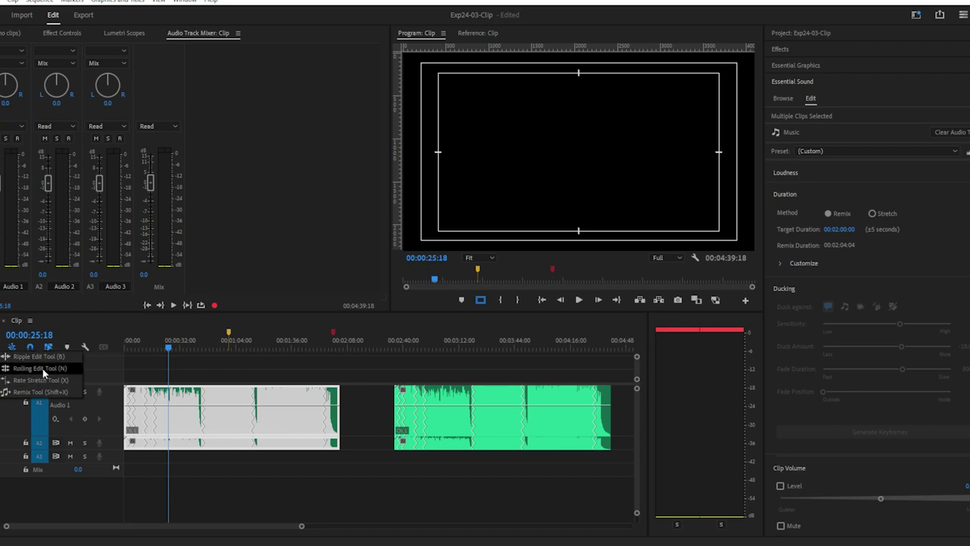
{"action": "left_click_drag", "start_coordinate": [349, 438], "coordinate": [235, 440]}
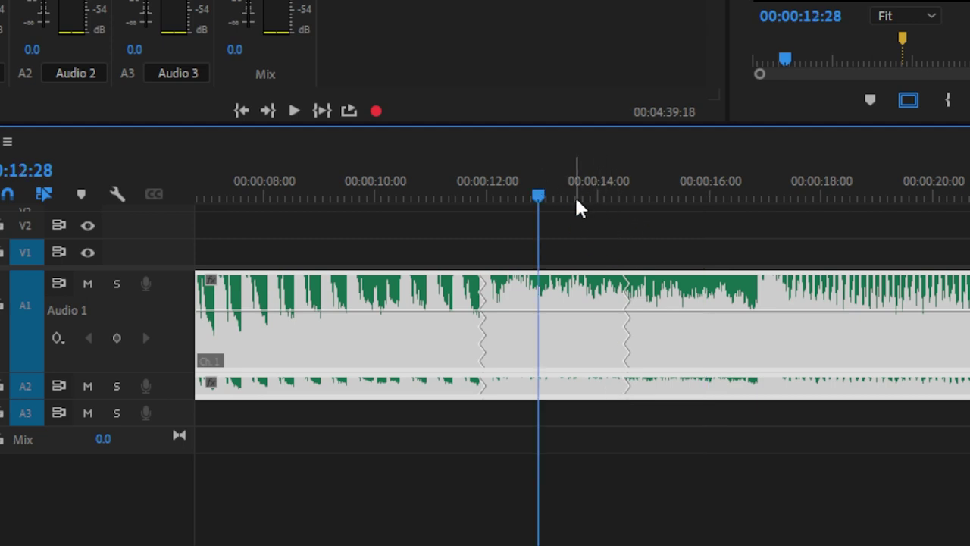
Play back the shortened remix, zooming the timeline in and out to review it
{"action": "scroll", "coordinate": [575, 205], "scroll_direction": "down", "scroll_amount": 2, "text": "alt"}
{"action": "key", "text": "space"}
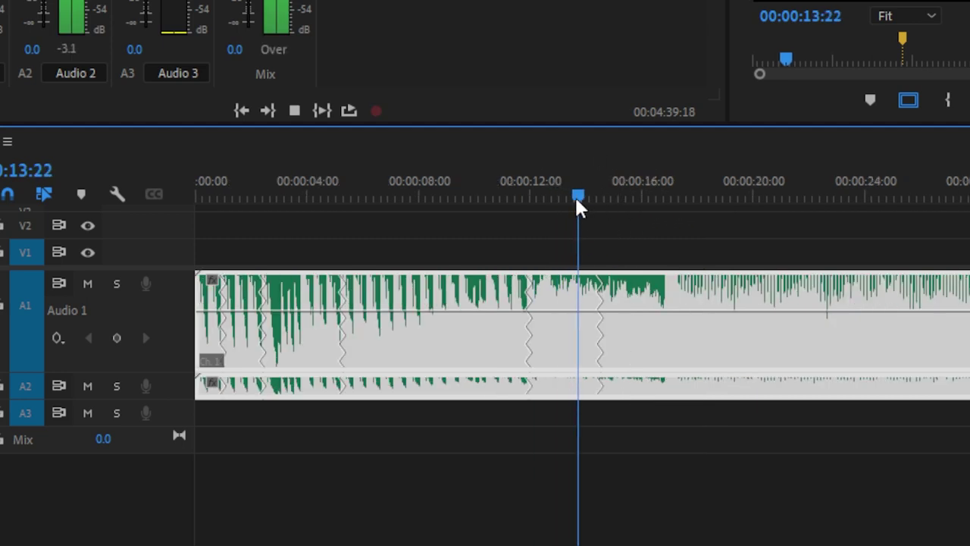
{"action": "key", "text": "space"}
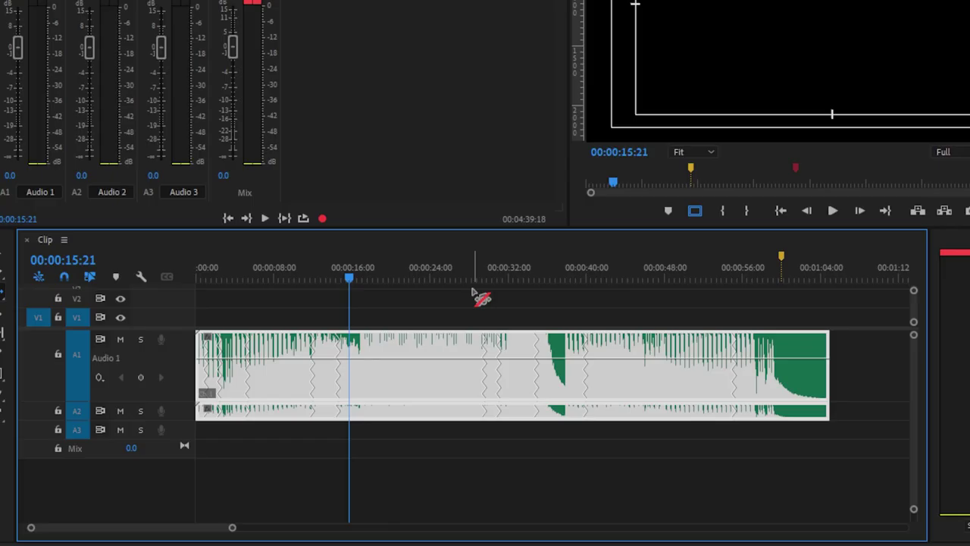
{"action": "key", "text": "="}
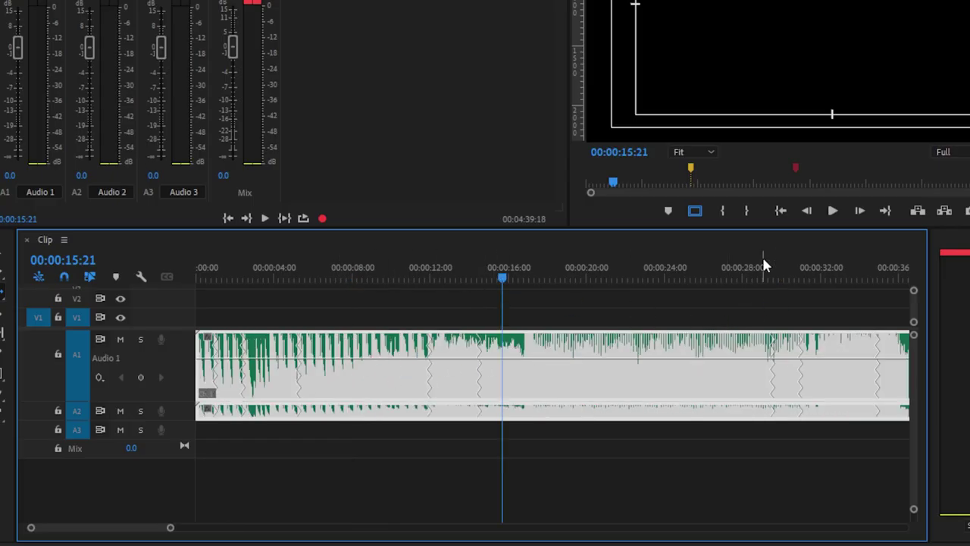
{"action": "key", "text": "minus"}
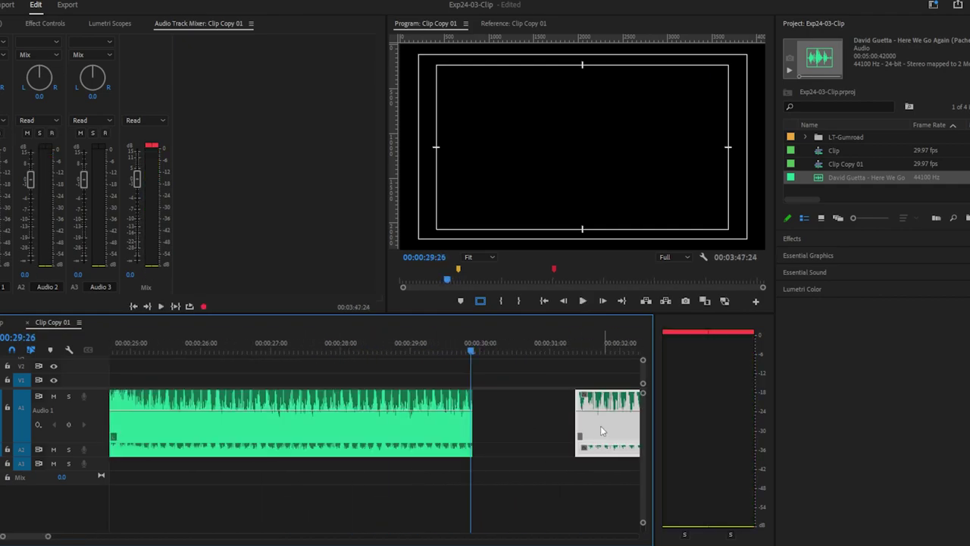
Widen the monitor and meters, and lengthen the Constant Gain crossfades to about 1:05 and 1:11
{"action": "left_click_drag", "start_coordinate": [775, 330], "coordinate": [870, 330]}
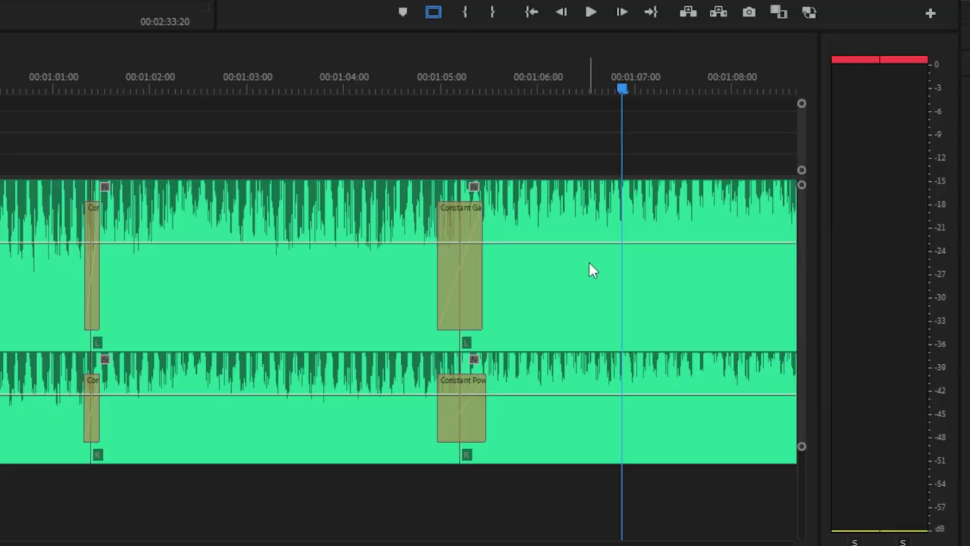
{"action": "left_click_drag", "start_coordinate": [477, 281], "coordinate": [523, 289]}
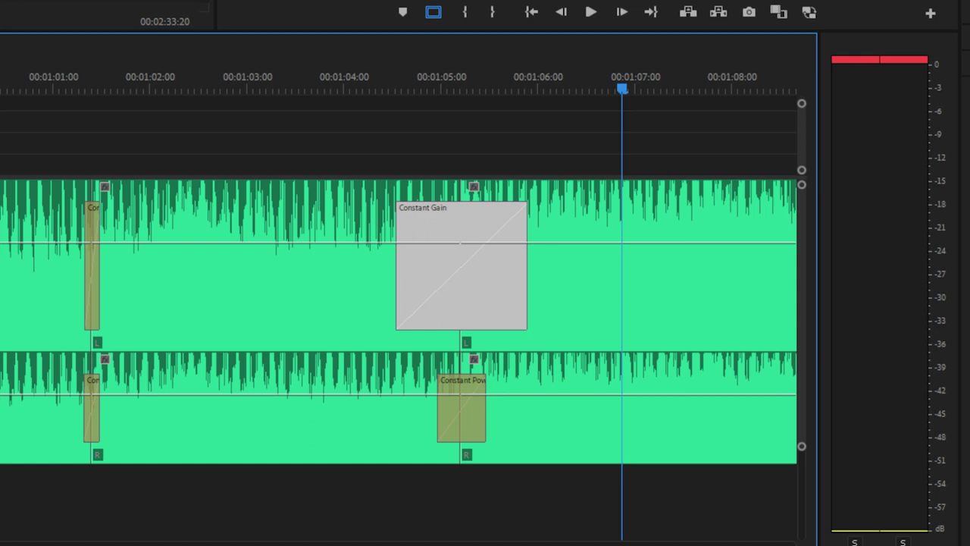
{"action": "left_click_drag", "start_coordinate": [486, 417], "coordinate": [526, 424]}
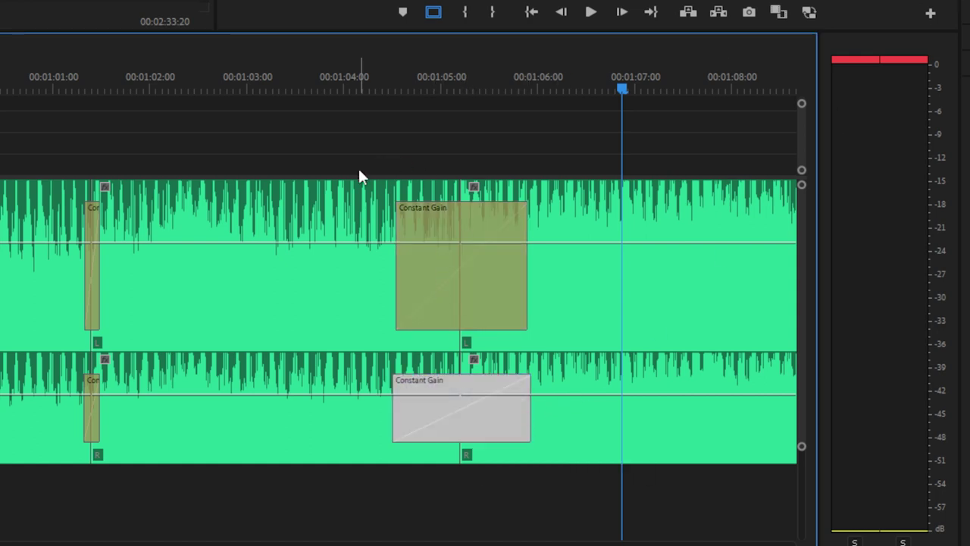
Play back the crossfaded section to check the smoothed music seams
{"action": "left_click", "coordinate": [298, 79]}
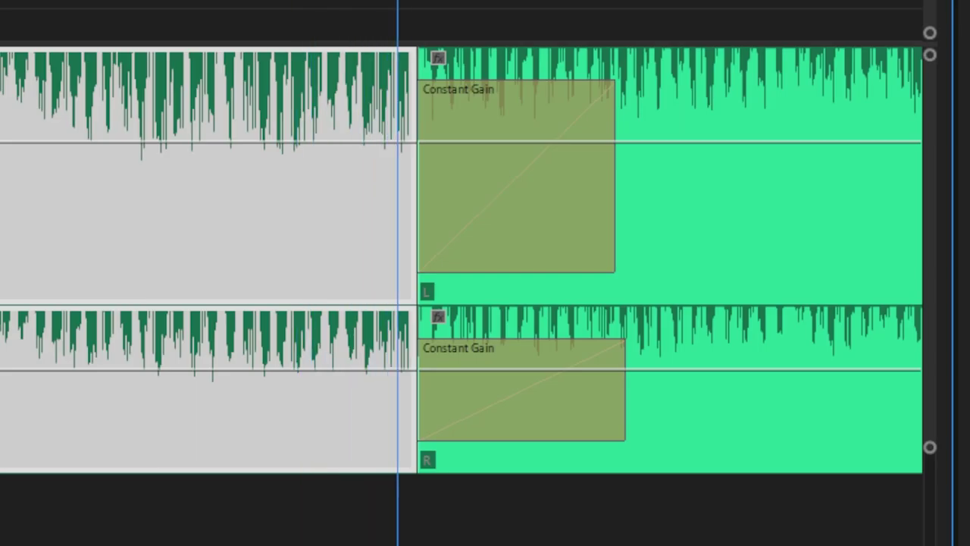
{"action": "key", "text": "minus"}
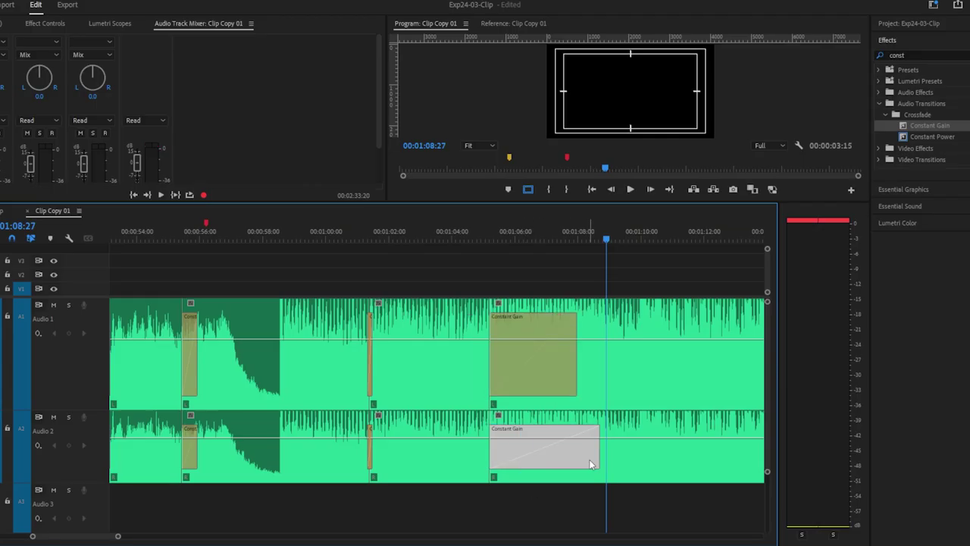
{"action": "key", "text": "equal"}
{"action": "key", "text": "space"}
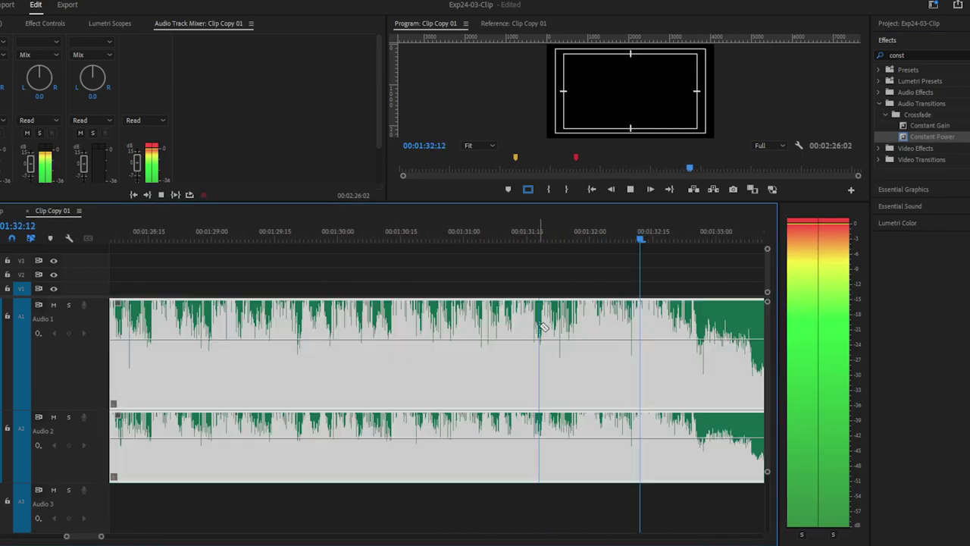
{"action": "key", "text": "space"}
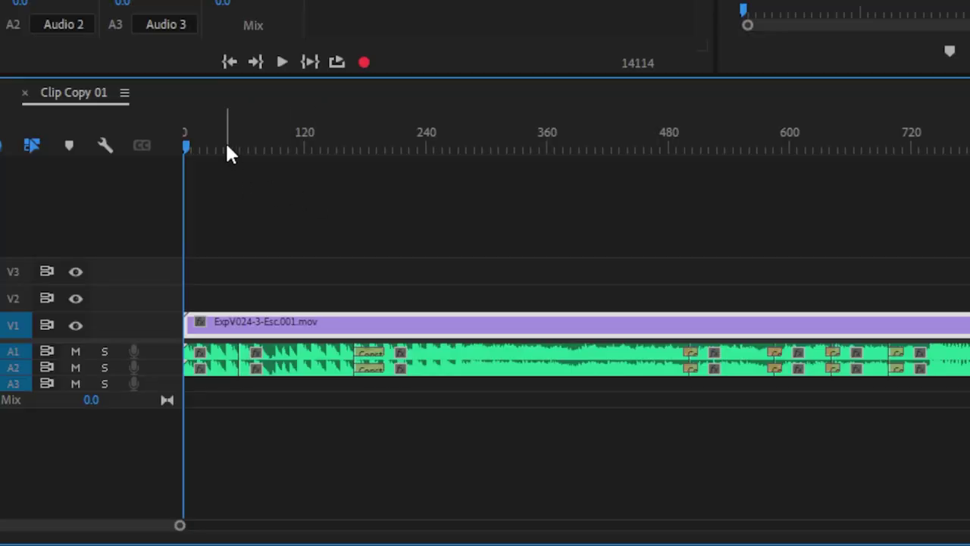
Enlarge track V1 and cut the loop clip at frame 300 with the Razor Tool
{"action": "left_click_drag", "start_coordinate": [145, 311], "coordinate": [144, 261]}
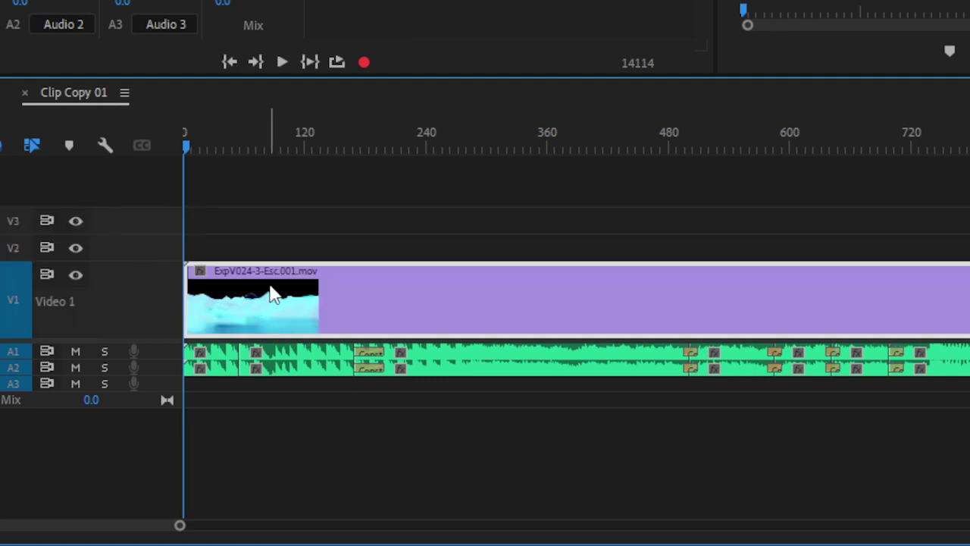
{"action": "left_click_drag", "start_coordinate": [544, 147], "coordinate": [485, 160]}
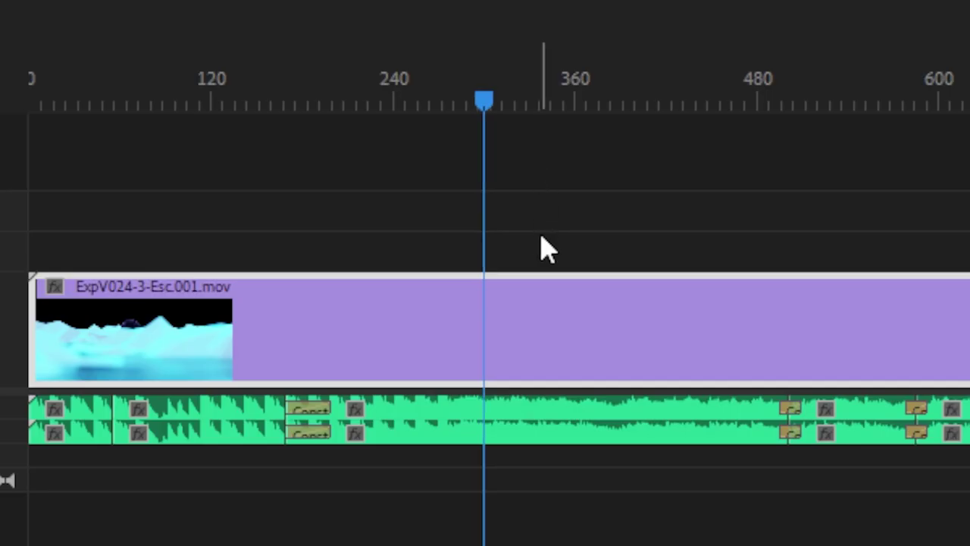
{"action": "left_click", "coordinate": [483, 347]}
Return to the Selection tool and scrub the timeline to find the next beat
{"action": "key", "text": "v"}
{"action": "key", "text": "minus"}
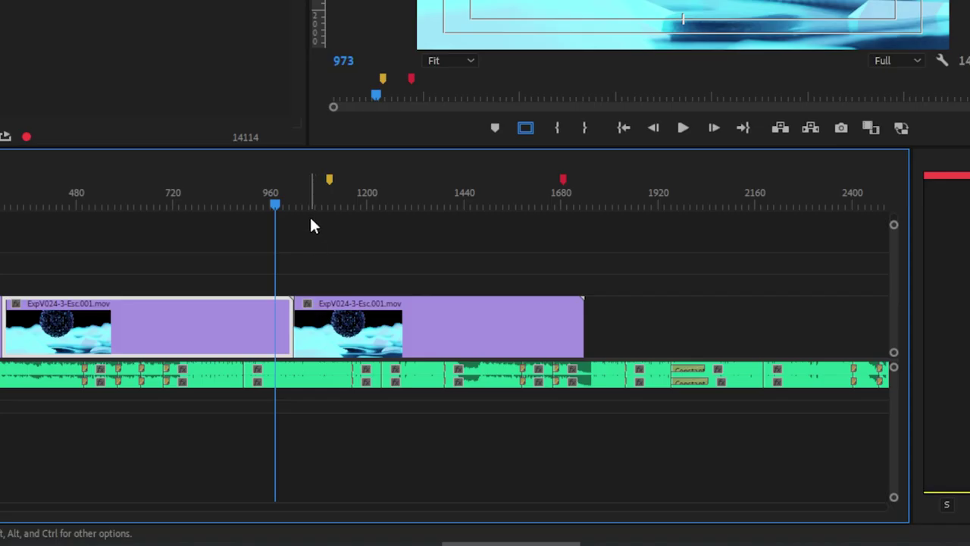
{"action": "key", "text": "equal"}
{"action": "key", "text": "equal"}
{"action": "key", "text": "equal"}
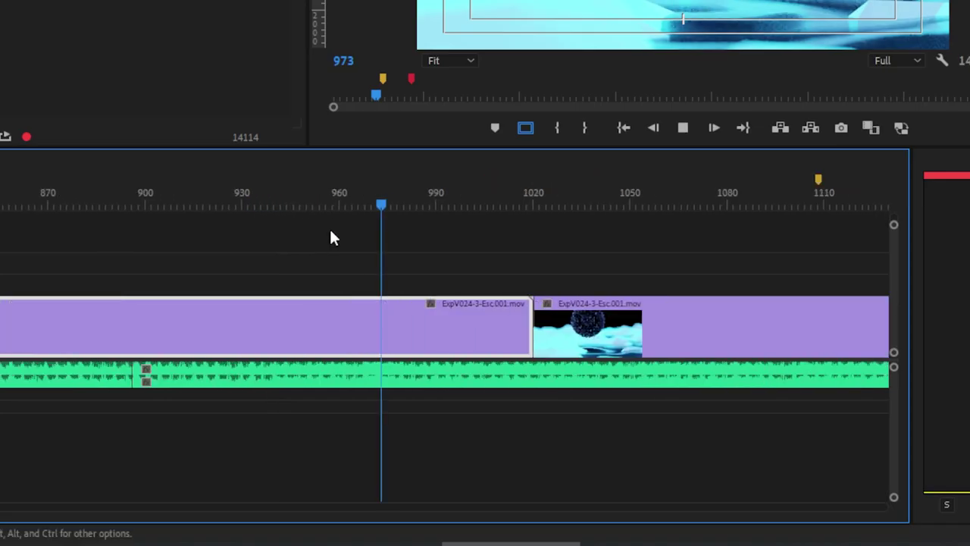
{"action": "key", "text": "minus"}
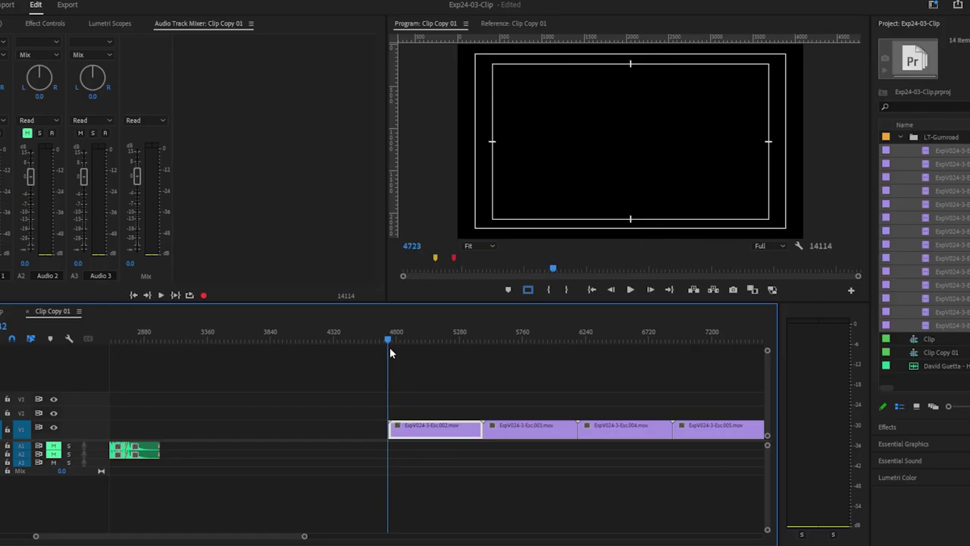
{"action": "left_click_drag", "start_coordinate": [389, 347], "coordinate": [458, 383]}
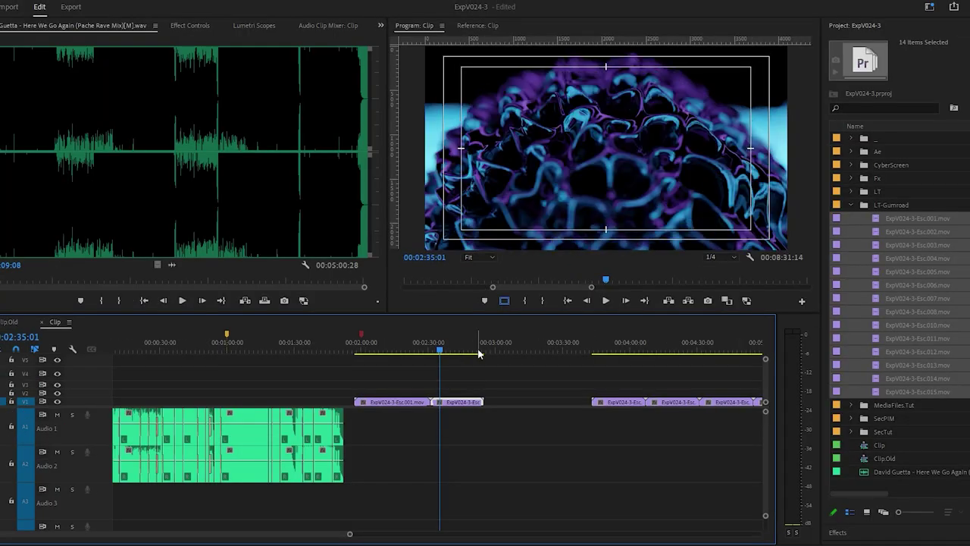
Play the sequence from 2:35 to review the loop clips over the music
{"action": "key", "text": "equal"}
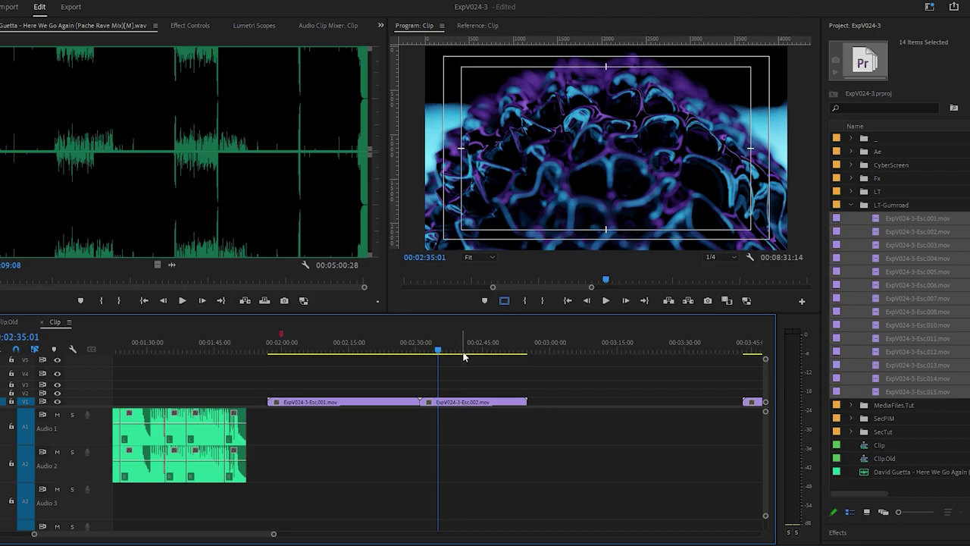
{"action": "key", "text": "space"}
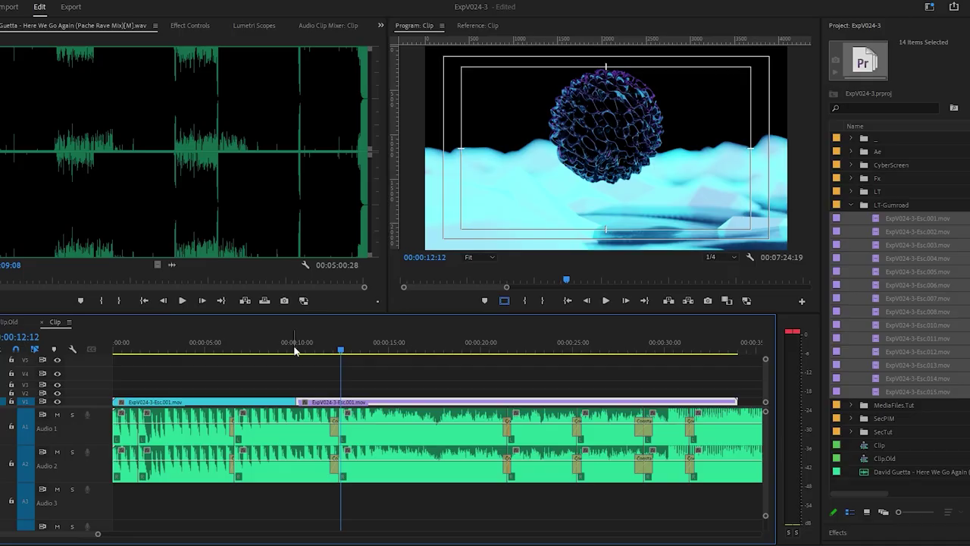
{"action": "key", "text": "="}
{"action": "key", "text": "="}
{"action": "key", "text": "space"}
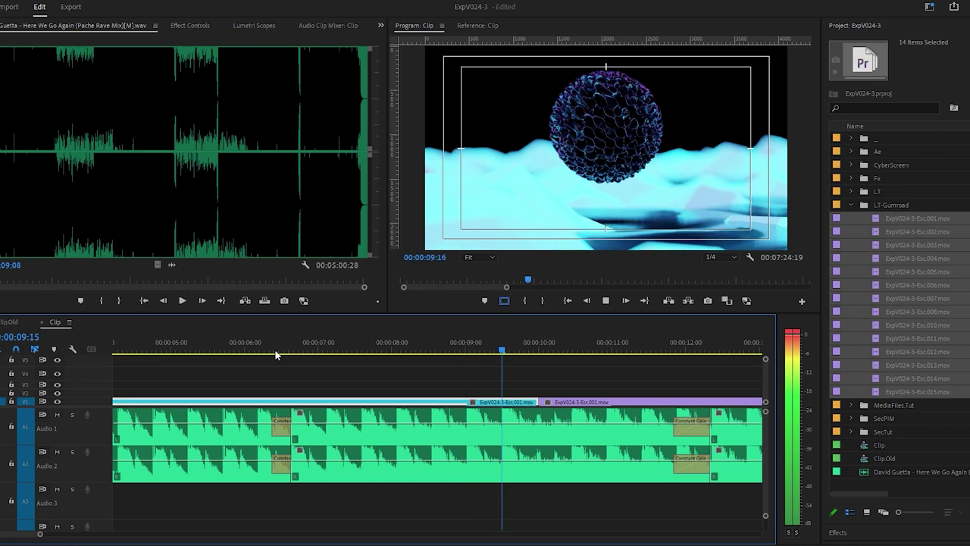
{"action": "key", "text": "minus"}
{"action": "key", "text": "minus"}
{"action": "key", "text": "minus"}
{"action": "key", "text": "space"}
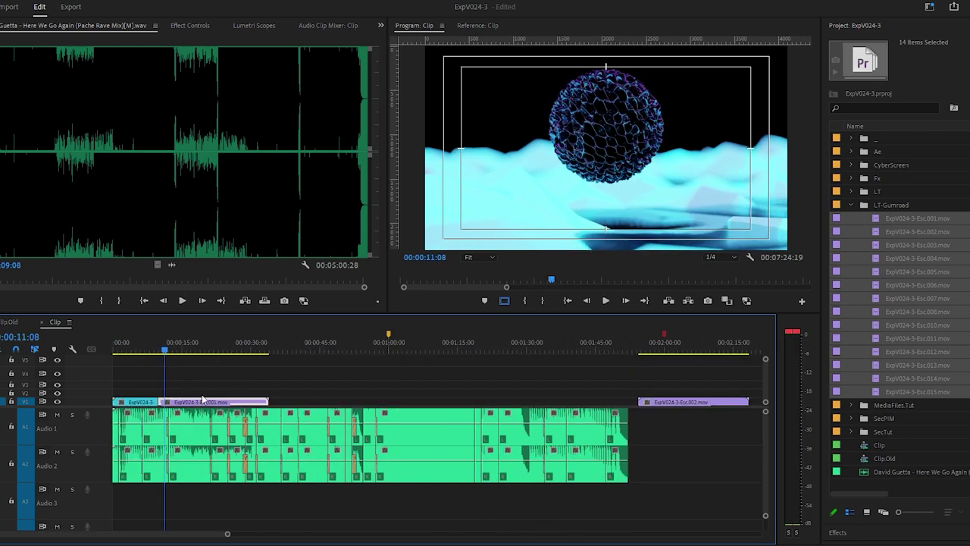
Show the whole sequence and replay it from about 4:41
{"action": "left_click_drag", "start_coordinate": [132, 405], "coordinate": [335, 392]}
{"action": "key", "text": "backslash"}
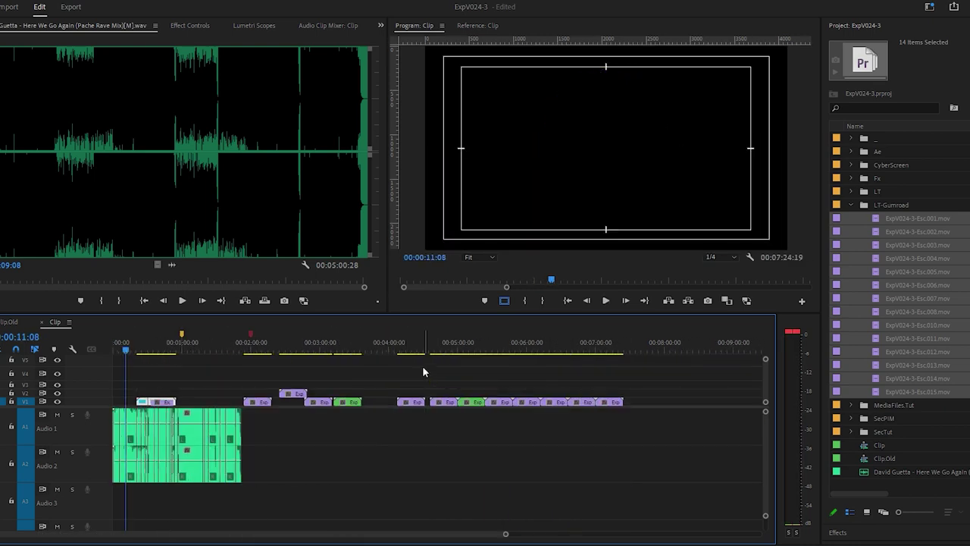
{"action": "left_click_drag", "start_coordinate": [452, 345], "coordinate": [436, 345]}
{"action": "key", "text": "equal"}
{"action": "key", "text": "space"}
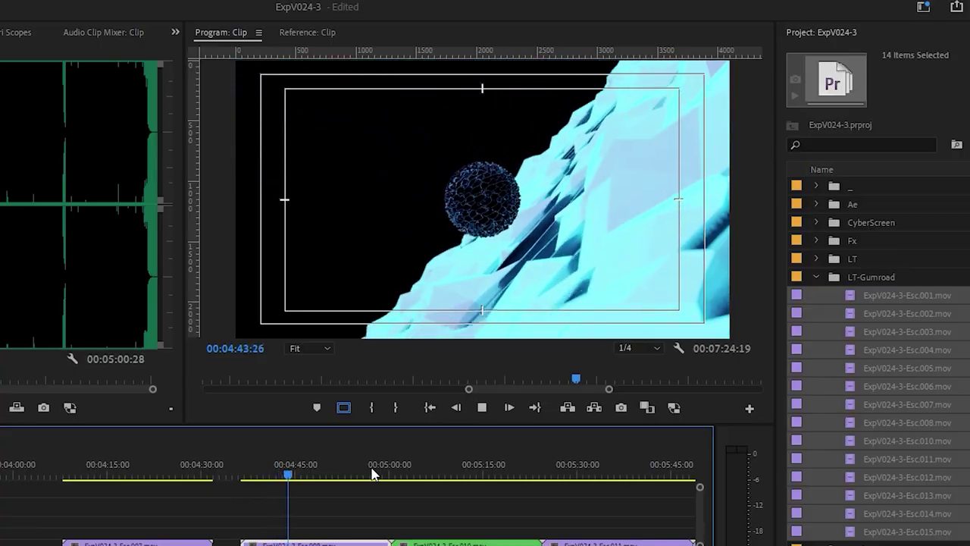
{"action": "key", "text": "space"}
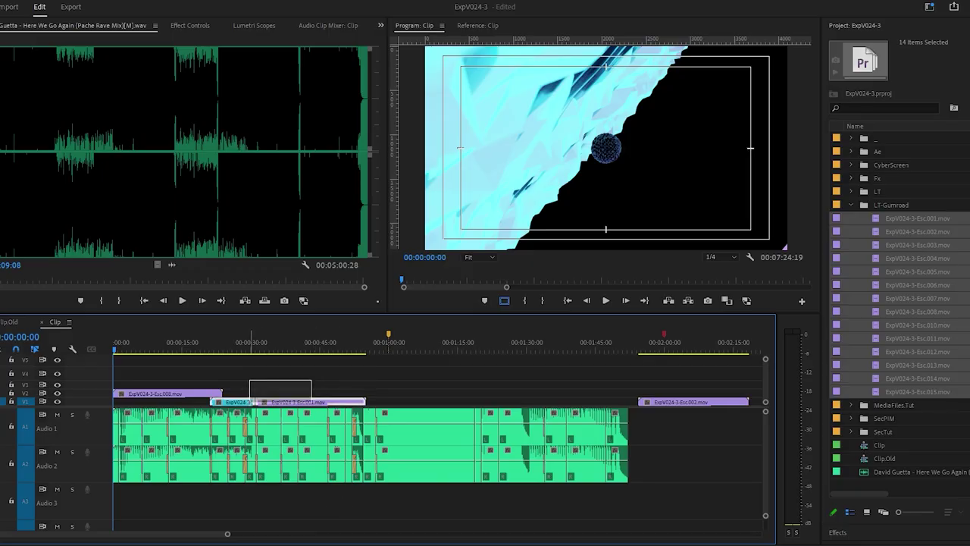
Move the V1 clips about seven seconds later and set the Esc008 clip to 150% speed
{"action": "left_click_drag", "start_coordinate": [249, 401], "coordinate": [278, 404]}
{"action": "left_click_drag", "start_coordinate": [331, 387], "coordinate": [334, 381]}
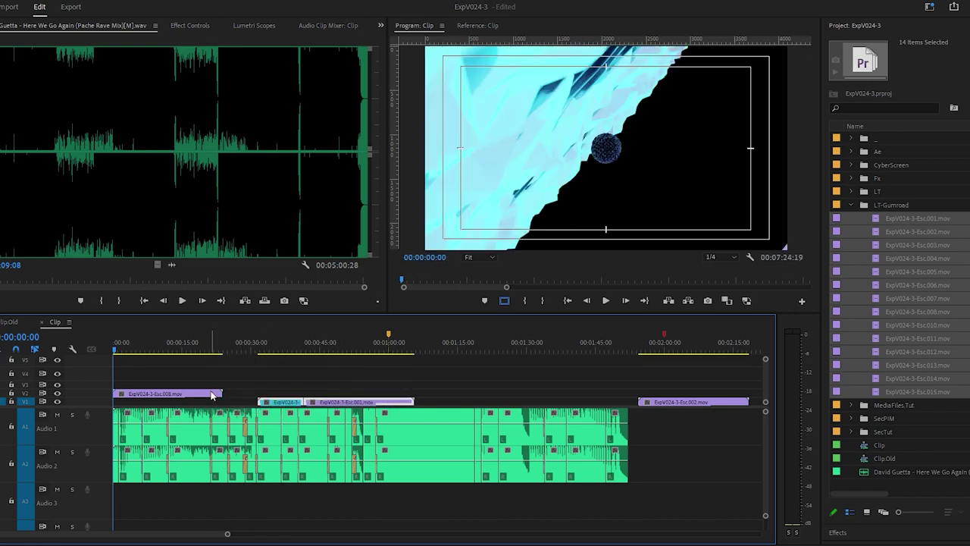
{"action": "key", "text": "ctrl+r"}
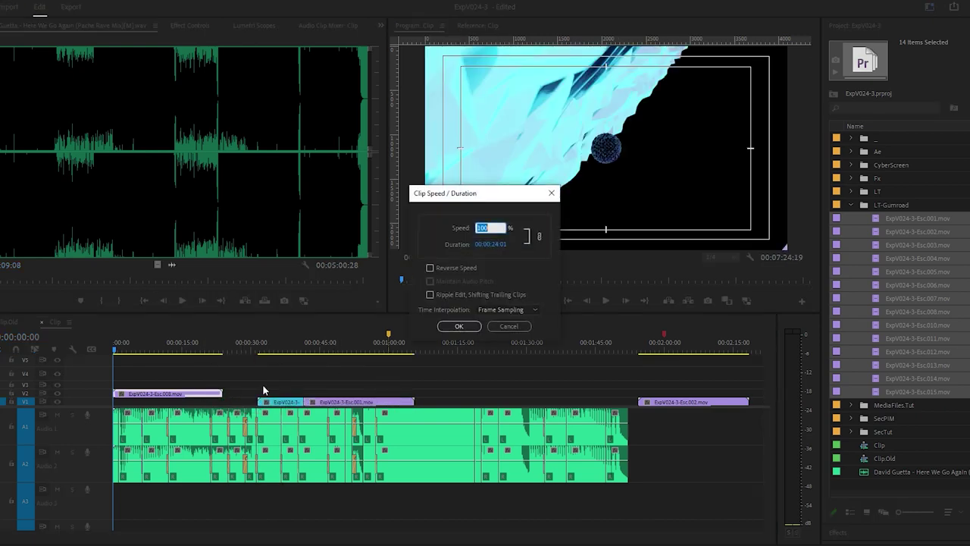
{"action": "type", "text": "0"}
{"action": "key", "text": "Return"}
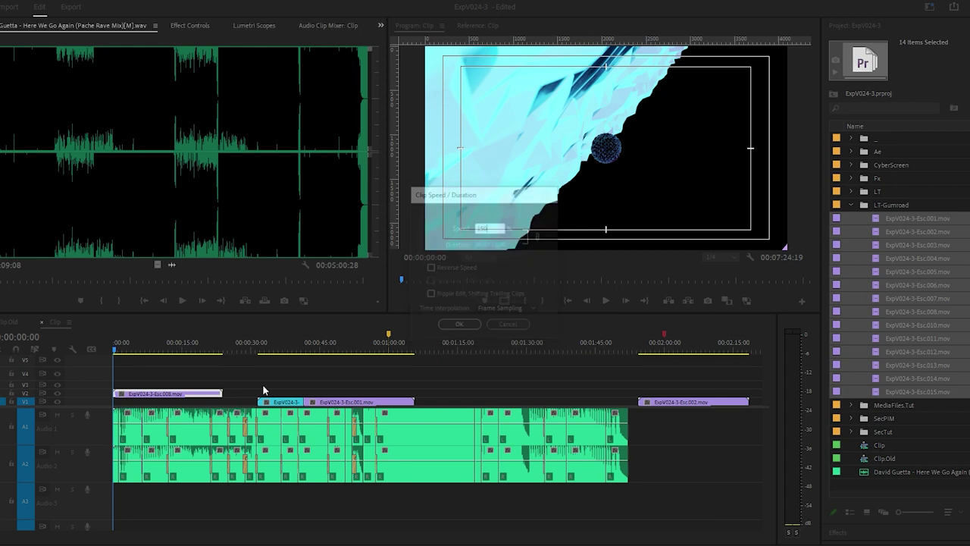
Play the sped-up Esc008 clip from the start to check its speed
{"action": "key", "text": "equal"}
{"action": "key", "text": "space"}
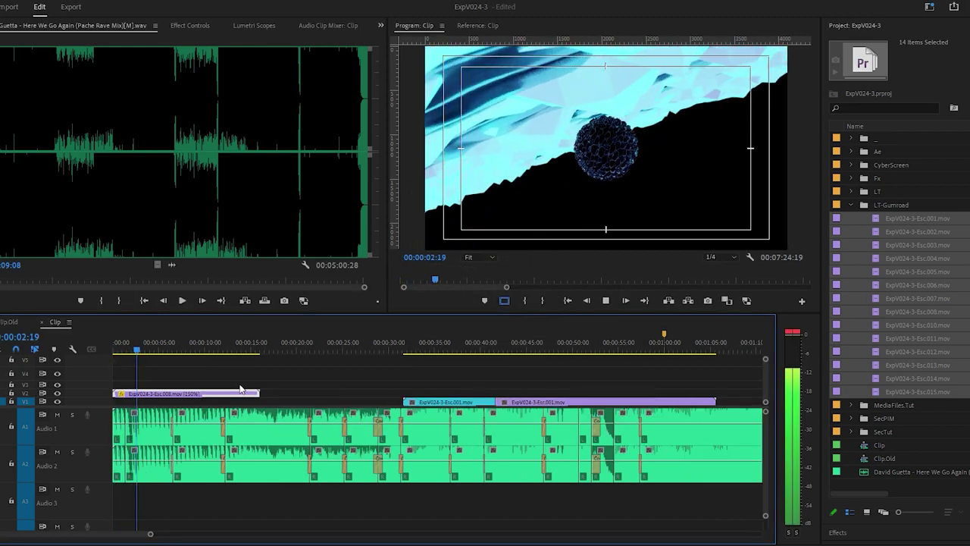
{"action": "key", "text": "equal"}
{"action": "key", "text": "equal"}
{"action": "key", "text": "equal"}
{"action": "left_click", "coordinate": [216, 348]}
{"action": "key", "text": "minus"}
{"action": "key", "text": "minus"}
{"action": "key", "text": "minus"}
{"action": "left_click", "coordinate": [472, 340]}
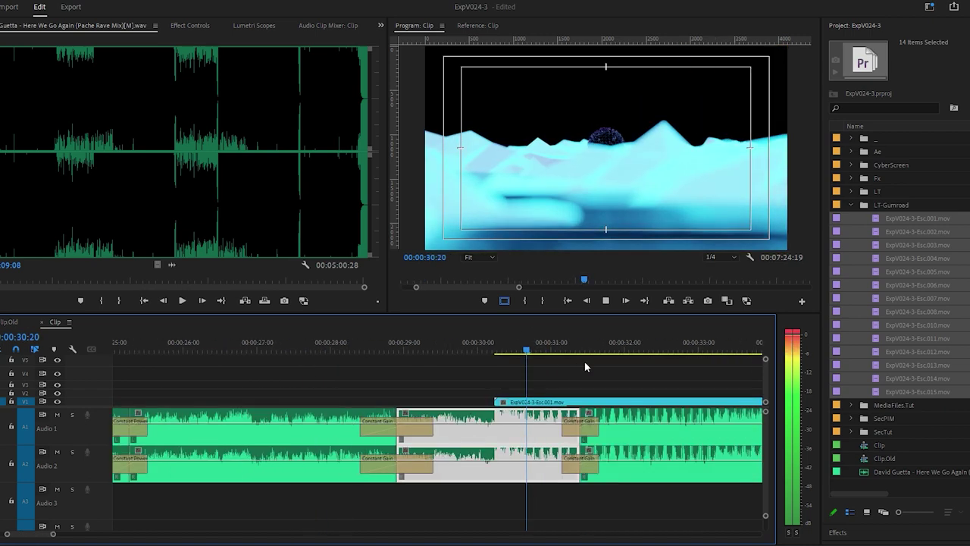
{"action": "key", "text": "minus"}
{"action": "key", "text": "minus"}
Set the second Esc001 clip on V1 to 150% speed
{"action": "left_click", "coordinate": [482, 399]}
{"action": "key", "text": "ctrl+r"}
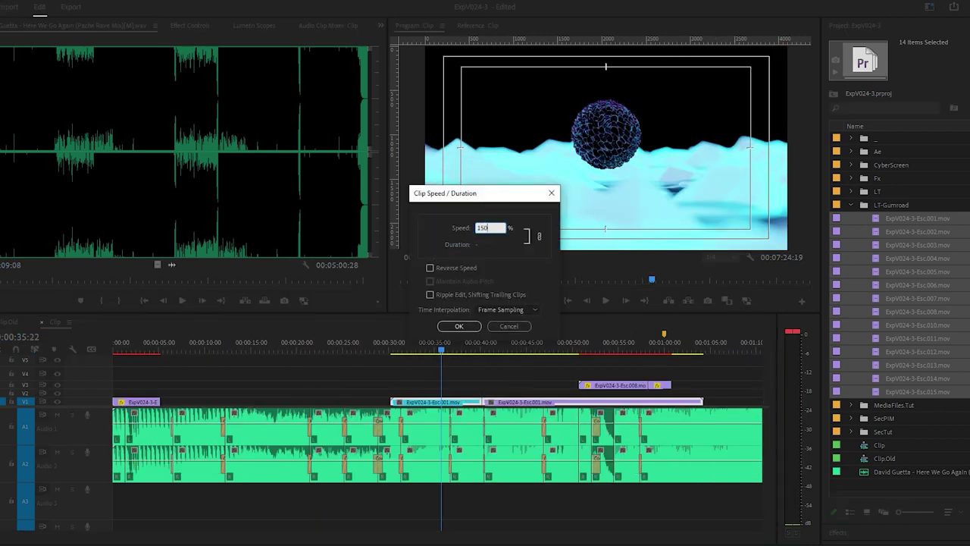
{"action": "key", "text": "Return"}
{"action": "key", "text": "ctrl+r"}
{"action": "key", "text": "Return"}
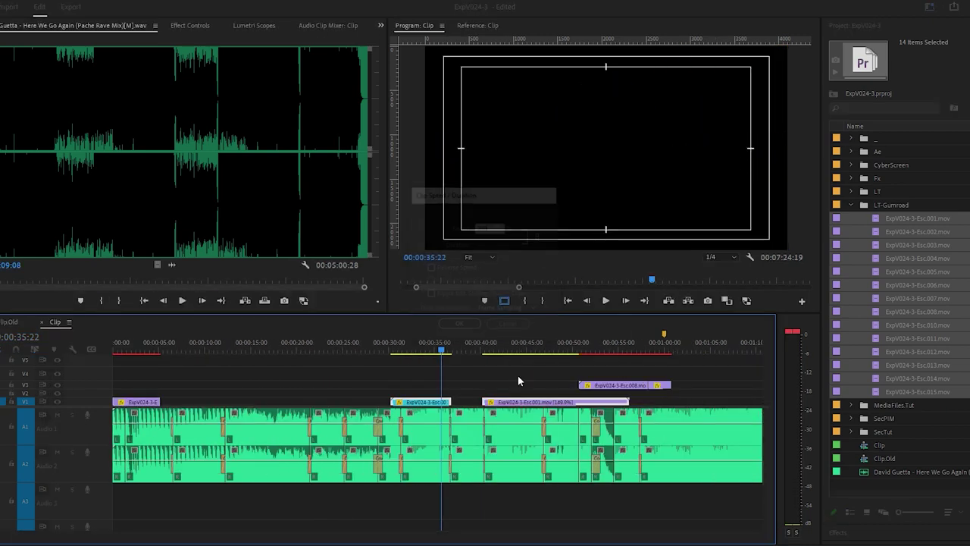
Preview the sped-up section from 00:00:32:23, then apply 150% speed to another clip
{"action": "key", "text": "equal"}
{"action": "key", "text": "equal"}
{"action": "left_click", "coordinate": [418, 348]}
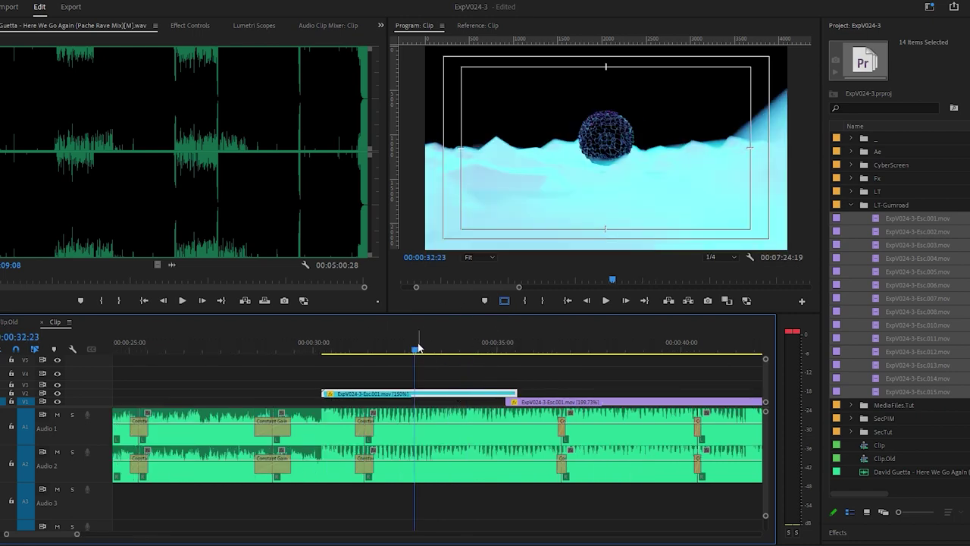
{"action": "key", "text": "equal"}
{"action": "key", "text": "space"}
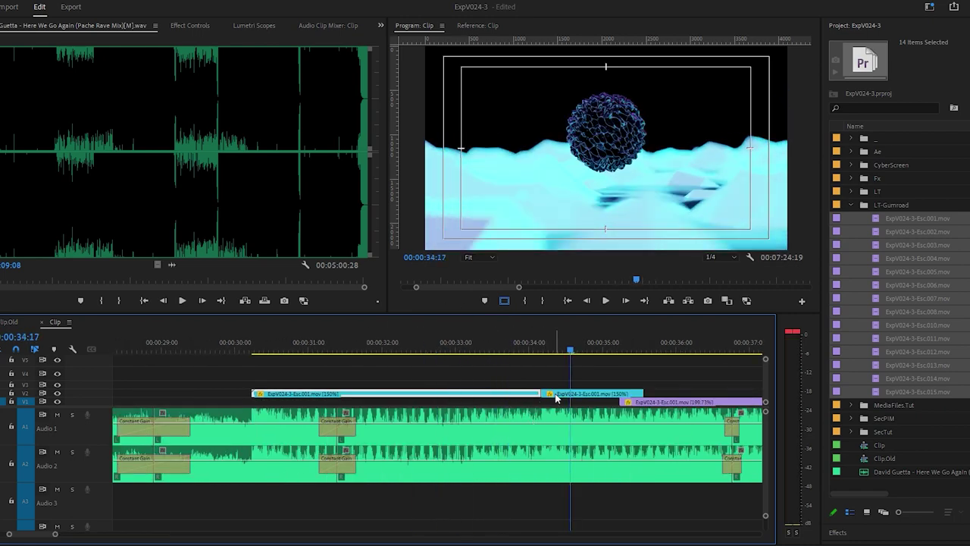
{"action": "key", "text": "minus"}
{"action": "key", "text": "minus"}
{"action": "key", "text": "minus"}
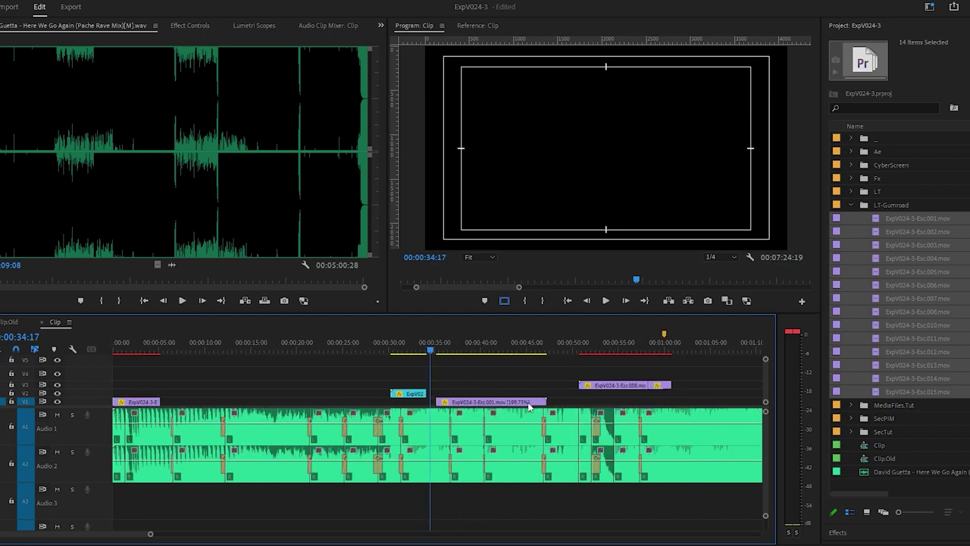
{"action": "key", "text": "ctrl+r"}
{"action": "key", "text": "Return"}
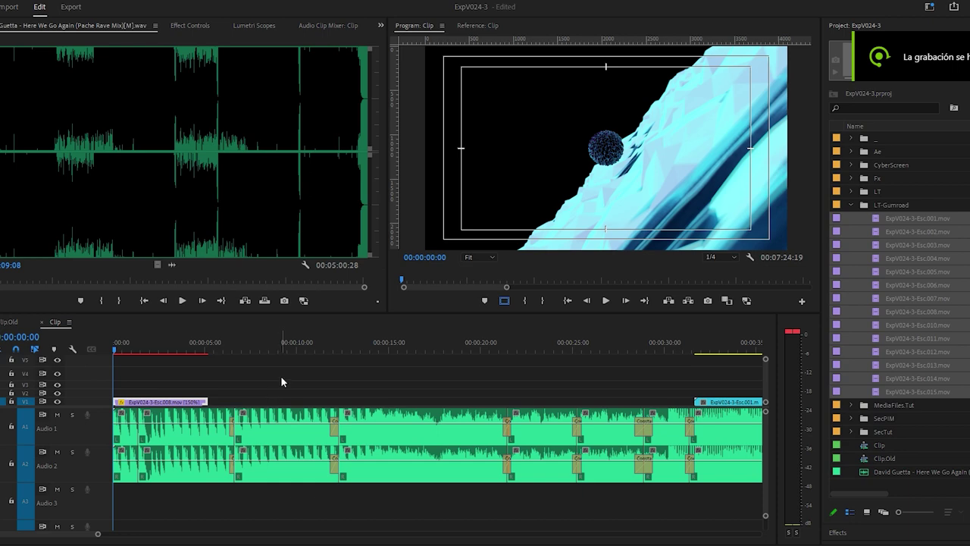
Trim the end of the V3 clip shorter and preview the edit
{"action": "left_click", "coordinate": [282, 375]}
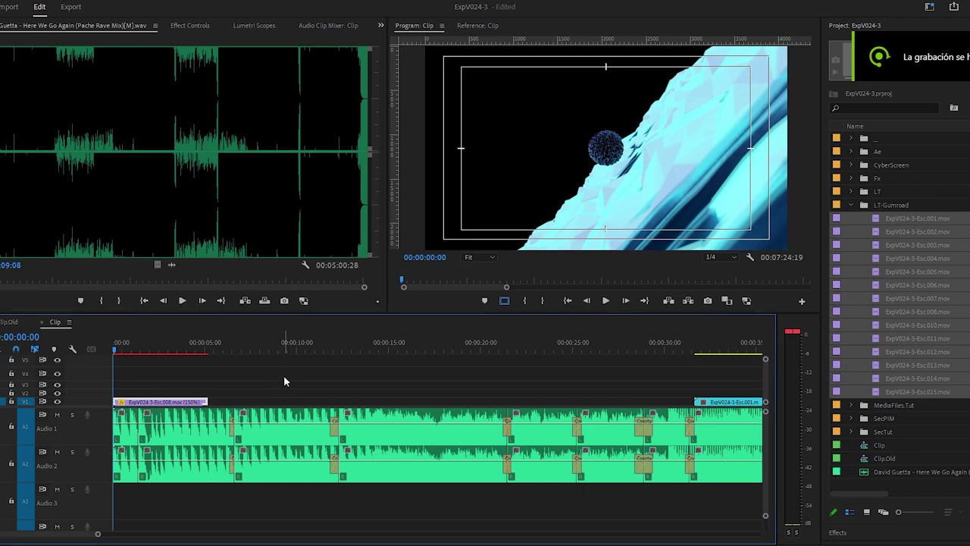
{"action": "key", "text": "equal"}
{"action": "key", "text": "equal"}
{"action": "key", "text": "space"}
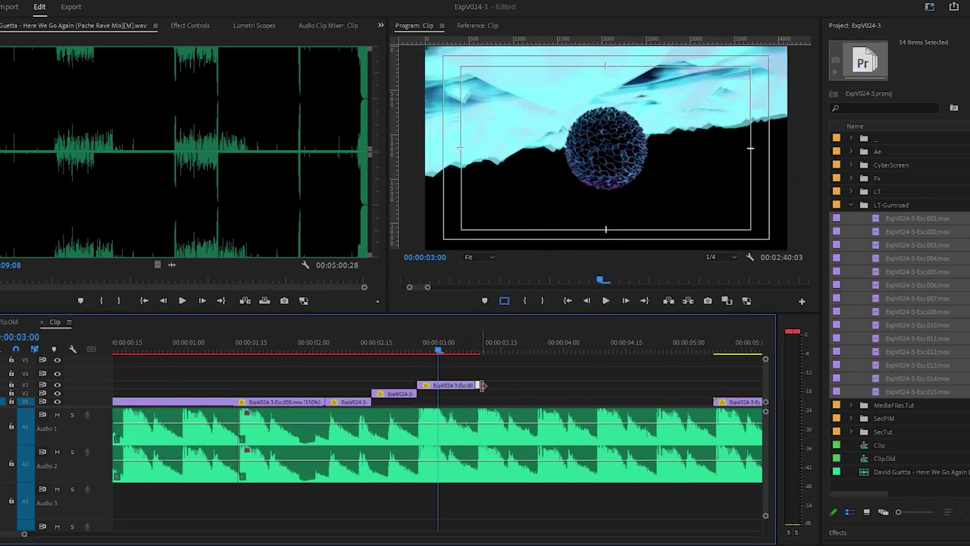
{"action": "left_click_drag", "start_coordinate": [663, 383], "coordinate": [469, 371]}
{"action": "left_click", "coordinate": [268, 350]}
{"action": "key", "text": "space"}
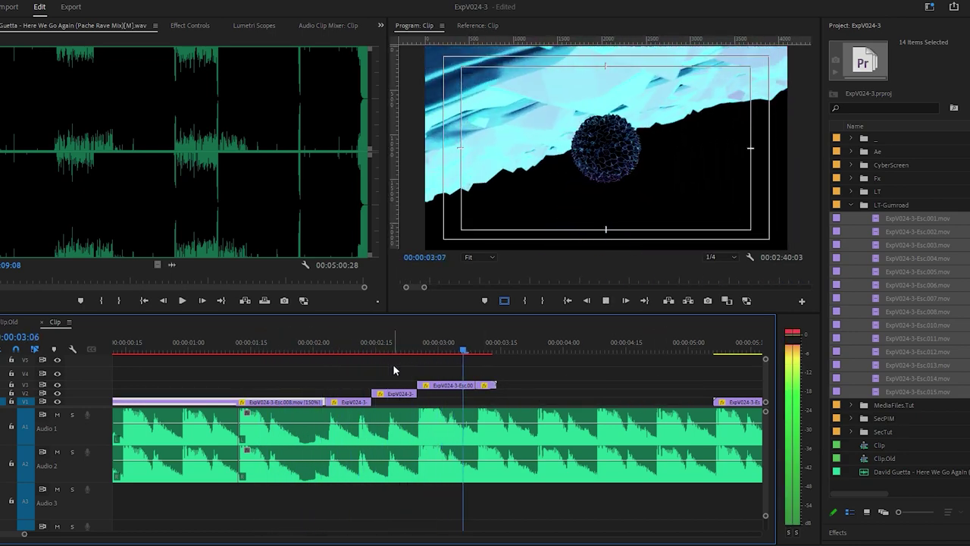
{"action": "key", "text": "space"}
Review playback from 00:00:03:25 with the whole sequence in view
{"action": "key", "text": "backslash"}
{"action": "right_click", "coordinate": [556, 385]}
{"action": "key", "text": "Escape"}
{"action": "key", "text": "backslash"}
{"action": "key", "text": "space"}
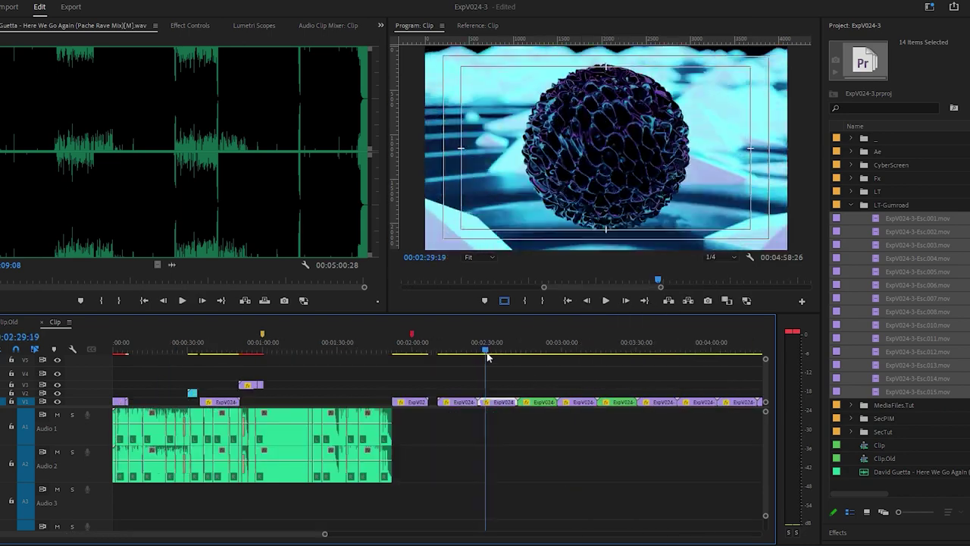
{"action": "key", "text": "equal"}
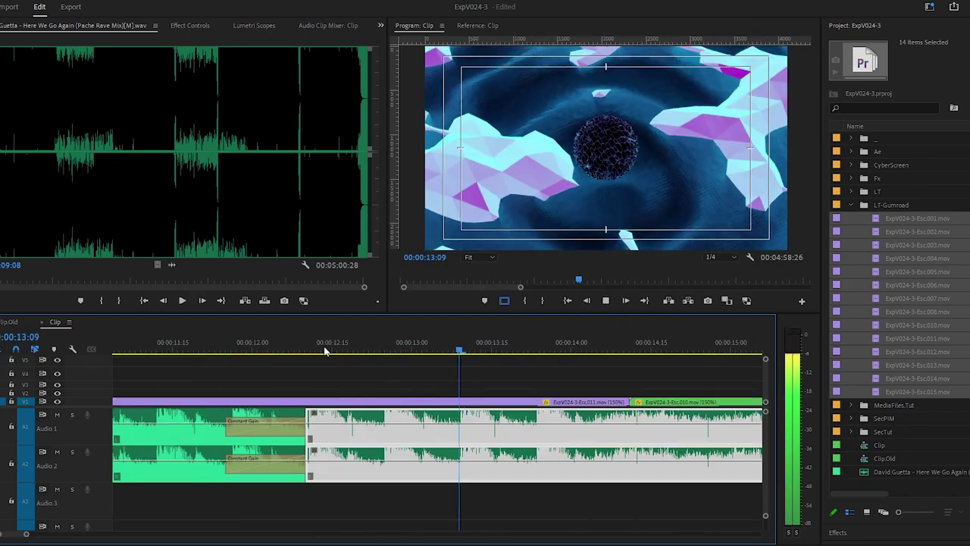
{"action": "key", "text": "backslash"}
Shorten another V3 clip's end and play through to 00:00:25:25
{"action": "left_click_drag", "start_coordinate": [421, 385], "coordinate": [419, 387]}
{"action": "left_click_drag", "start_coordinate": [322, 385], "coordinate": [371, 407]}
{"action": "key", "text": "space"}
{"action": "key", "text": "backslash"}
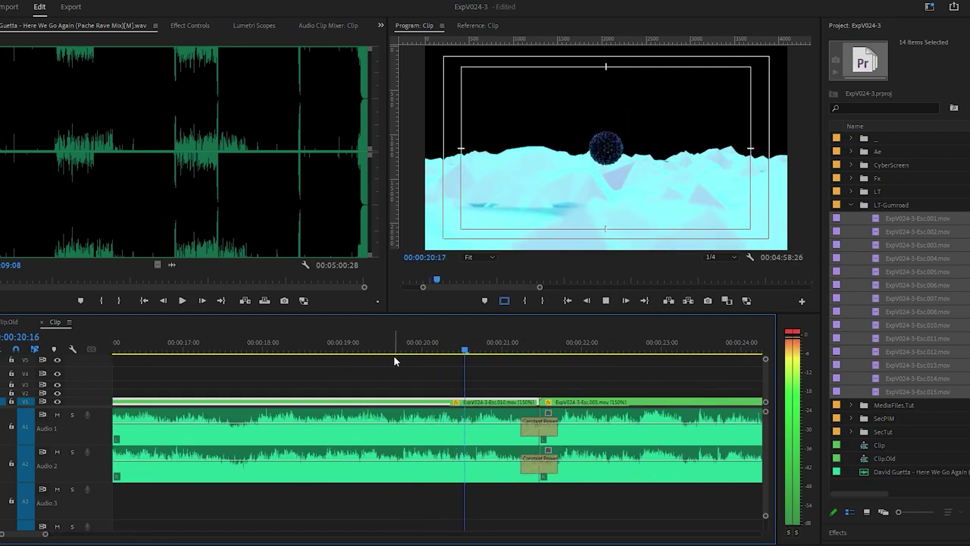
{"action": "key", "text": "space"}
{"action": "key", "text": "backslash"}
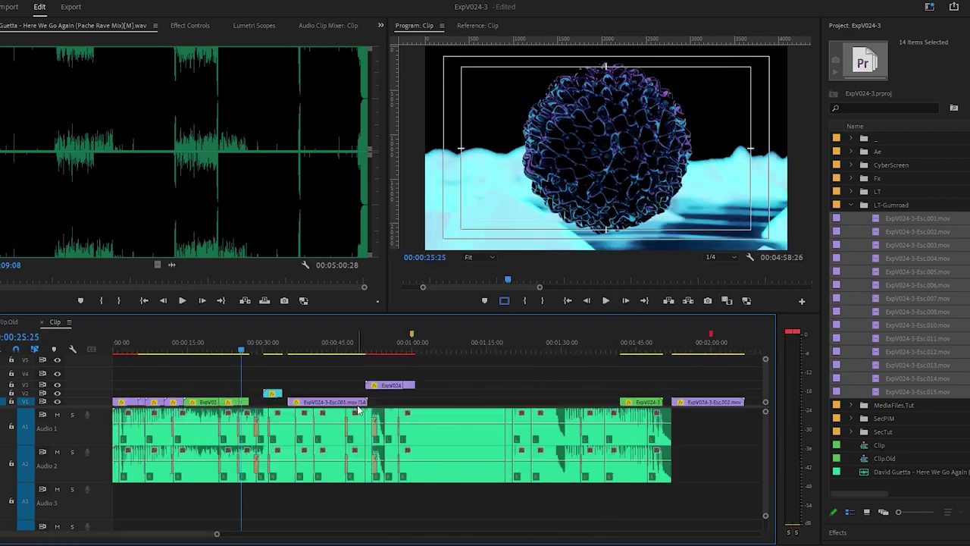
Move one V1 clip much later and another just after the Esc008 clip, then play
{"action": "left_click_drag", "start_coordinate": [393, 396], "coordinate": [717, 407]}
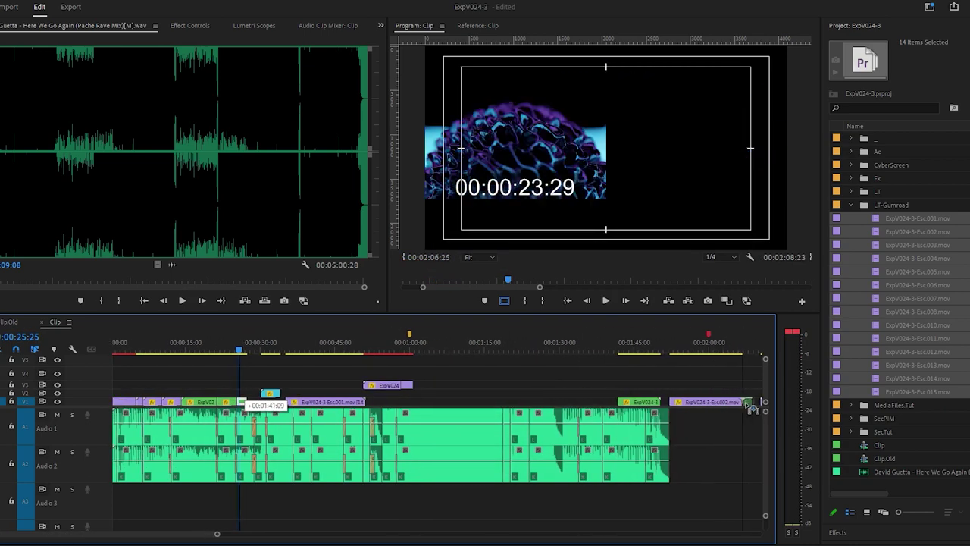
{"action": "key", "text": "space"}
{"action": "key", "text": "backslash"}
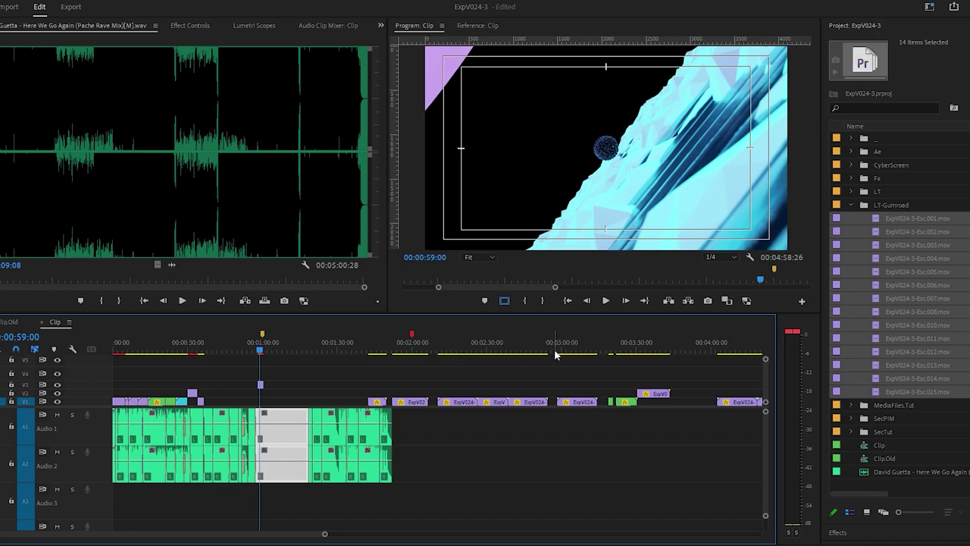
{"action": "left_click_drag", "start_coordinate": [523, 402], "coordinate": [371, 403]}
{"action": "key", "text": "space"}
{"action": "key", "text": "equal"}
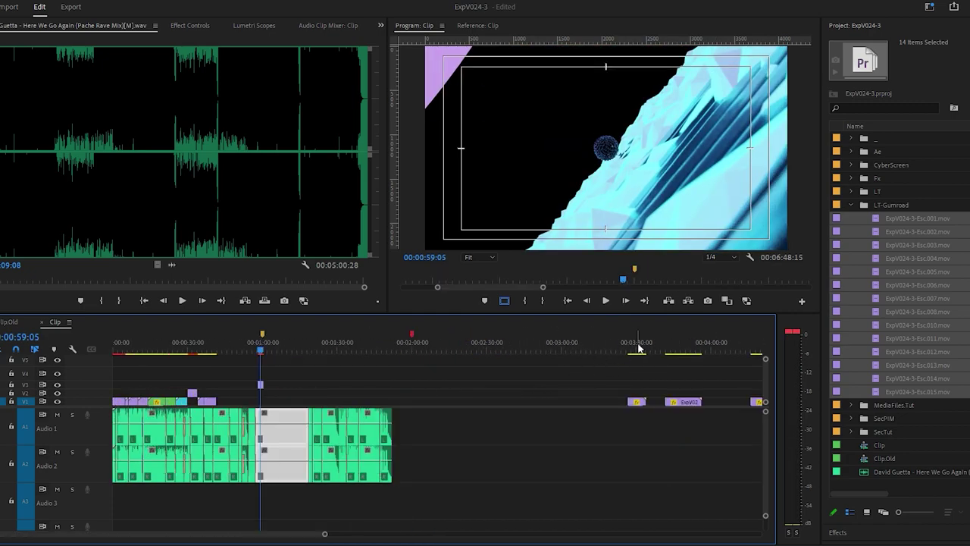
Scrub from about 3:27 to preview frames up to 00:03:30:04
{"action": "left_click", "coordinate": [638, 346]}
{"action": "key", "text": "equal"}
{"action": "left_click_drag", "start_coordinate": [440, 348], "coordinate": [580, 366]}
{"action": "left_click", "coordinate": [547, 350]}
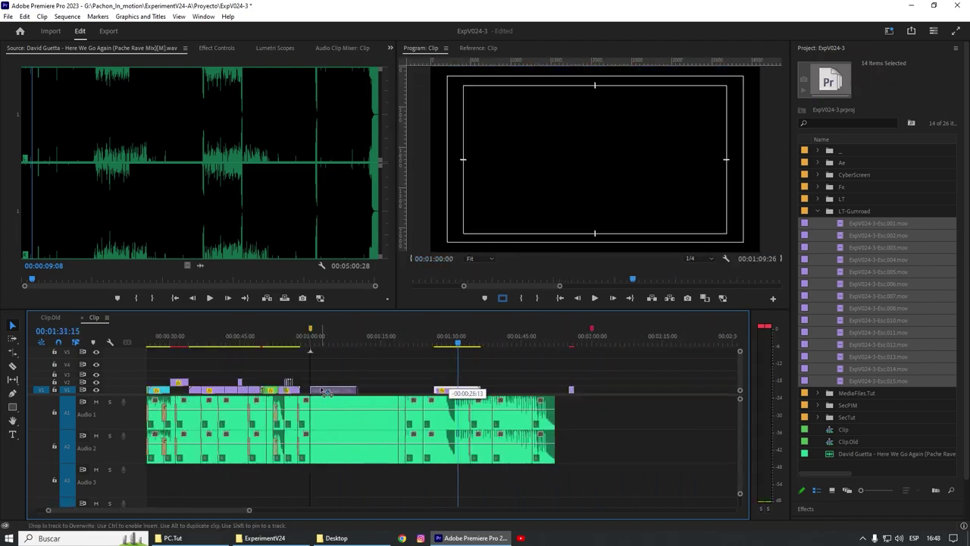
Stop playback and fit the whole sequence in view from the start
{"action": "key", "text": "space"}
{"action": "key", "text": "equal"}
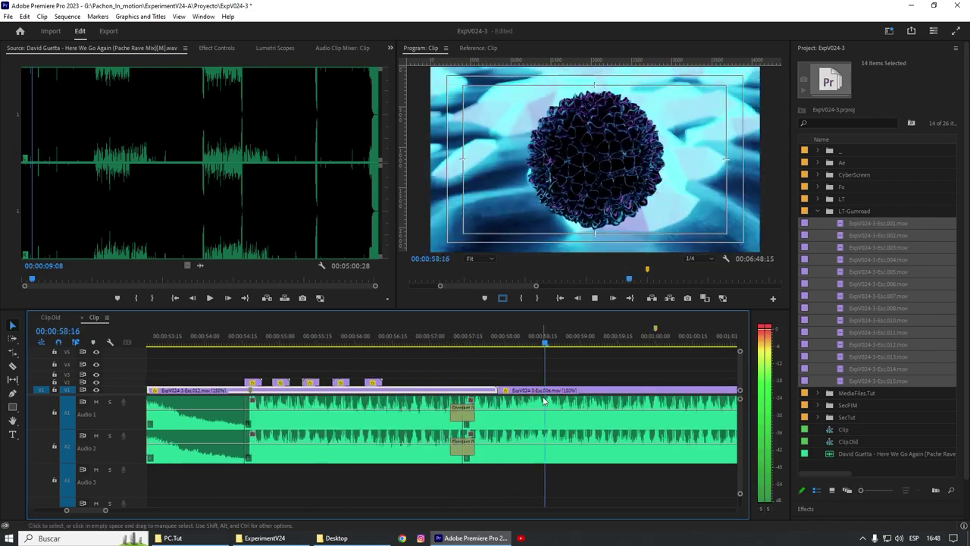
{"action": "key", "text": "c"}
{"action": "key", "text": "v"}
{"action": "key", "text": "minus"}
{"action": "key", "text": "minus"}
{"action": "key", "text": "minus"}
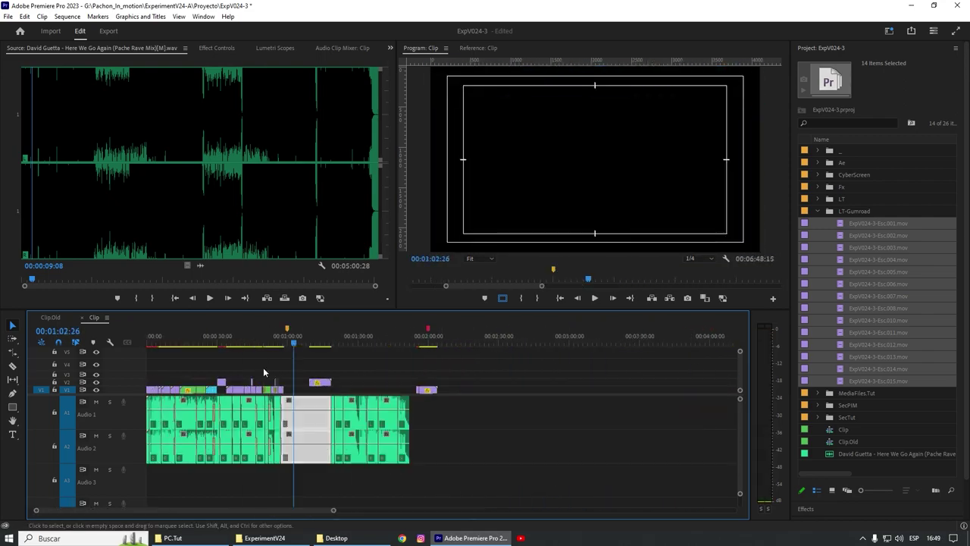
{"action": "key", "text": "equal"}
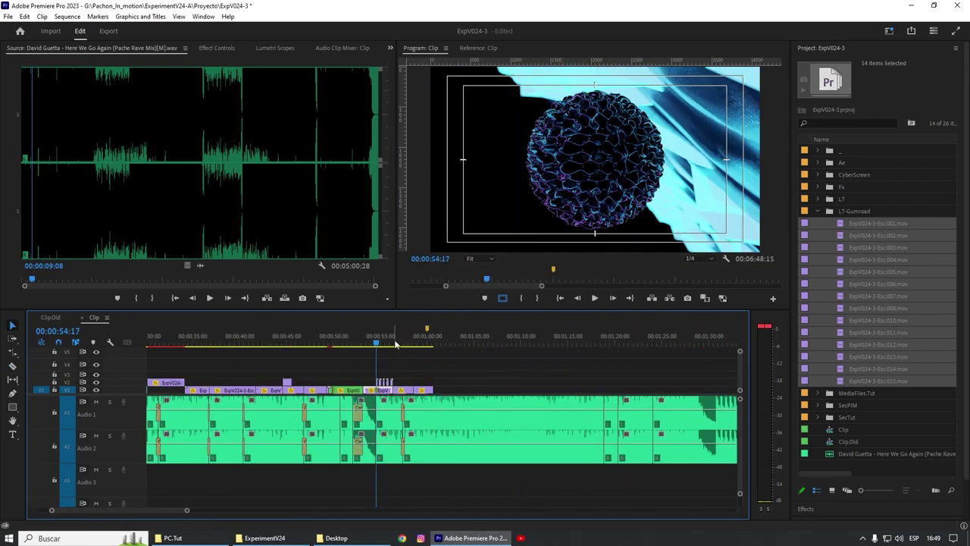
{"action": "key", "text": "Home"}
{"action": "key", "text": "backslash"}
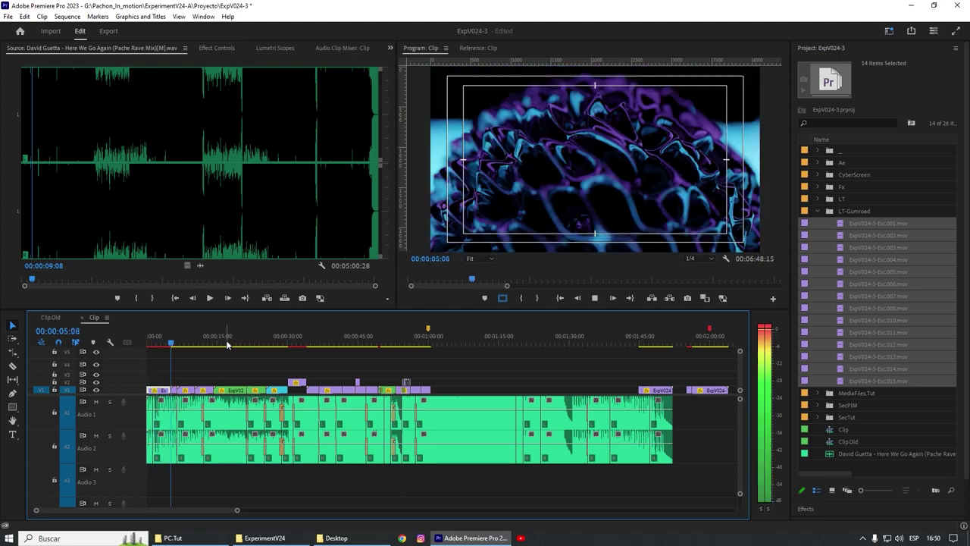
Set the selected loop clips, including Esc.015, to 150% speed
{"action": "key", "text": "equal"}
{"action": "key", "text": "equal"}
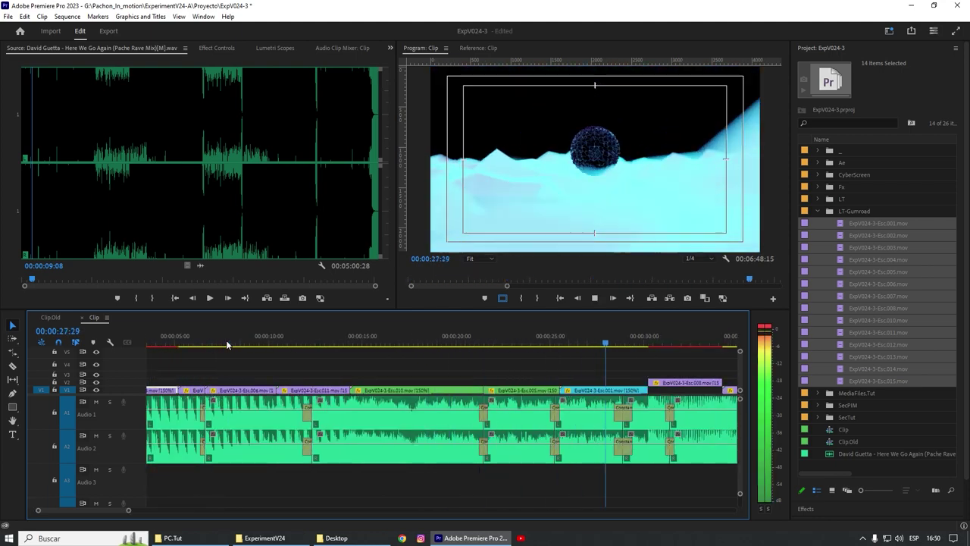
{"action": "key", "text": "equal"}
{"action": "key", "text": "ctrl+r"}
{"action": "key", "text": "Return"}
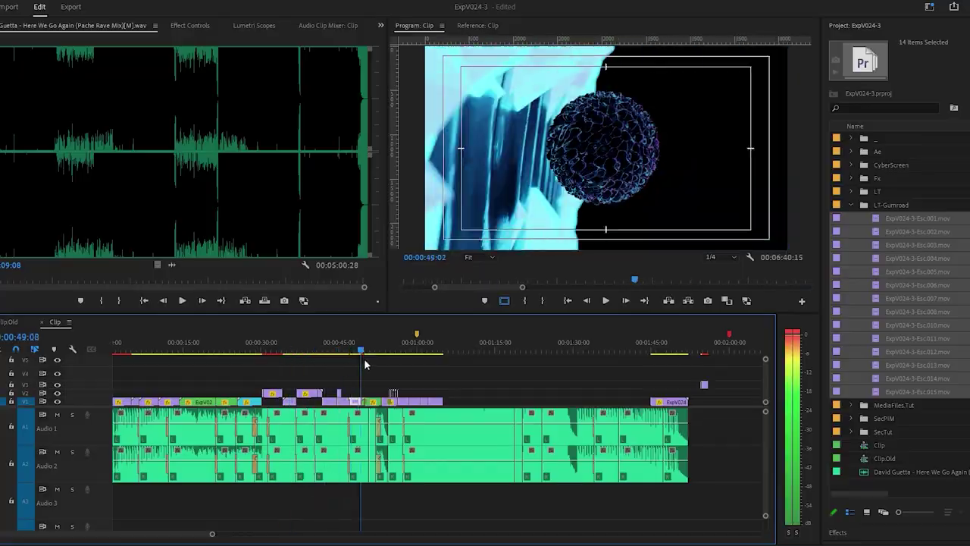
Preview frames from 0:53 to 1:00, then view the whole sequence
{"action": "left_click_drag", "start_coordinate": [387, 362], "coordinate": [421, 367]}
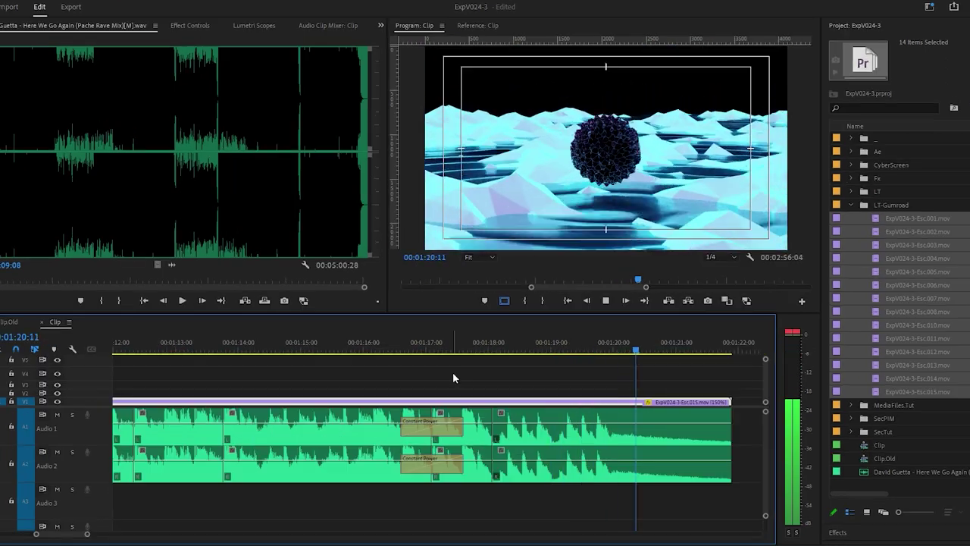
{"action": "key", "text": "space"}
{"action": "key", "text": "backslash"}
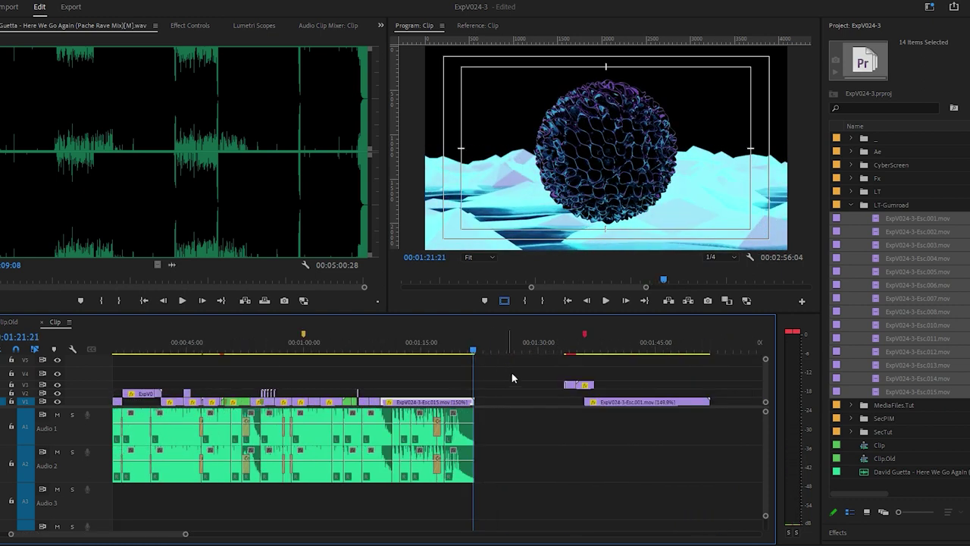
{"action": "left_click", "coordinate": [503, 347]}
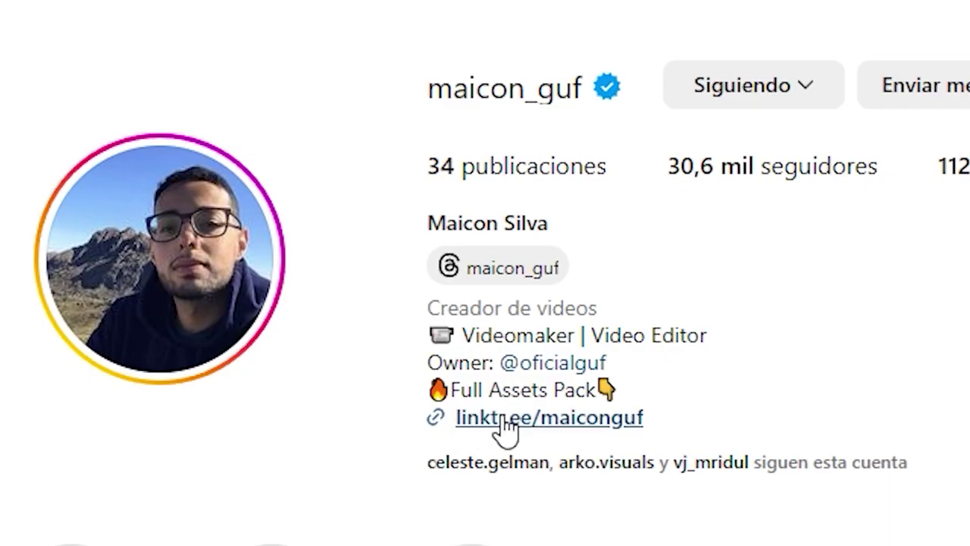
Follow the creator's link page to the 60 Seamless Transitions Pack Gumroad page and scroll it
{"action": "left_click", "coordinate": [506, 425]}
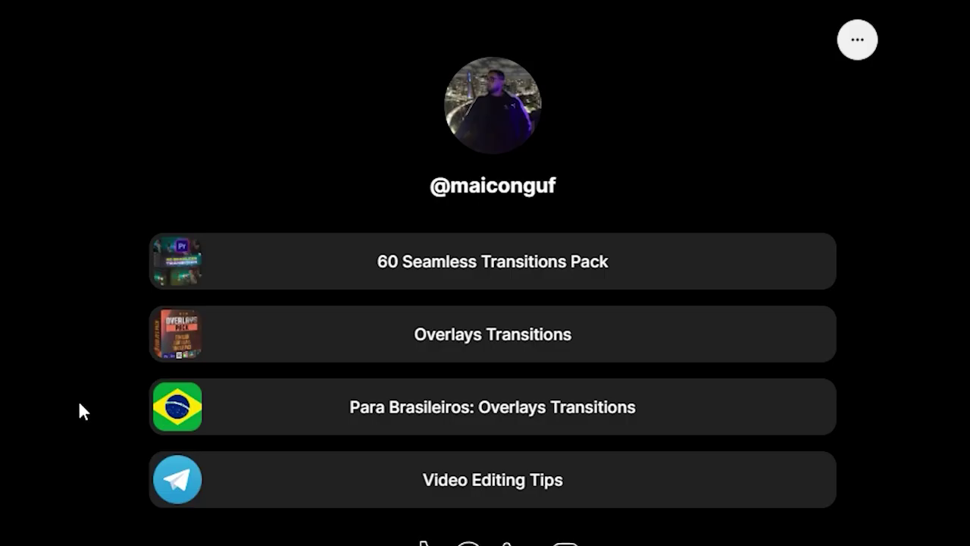
{"action": "left_click", "coordinate": [549, 265]}
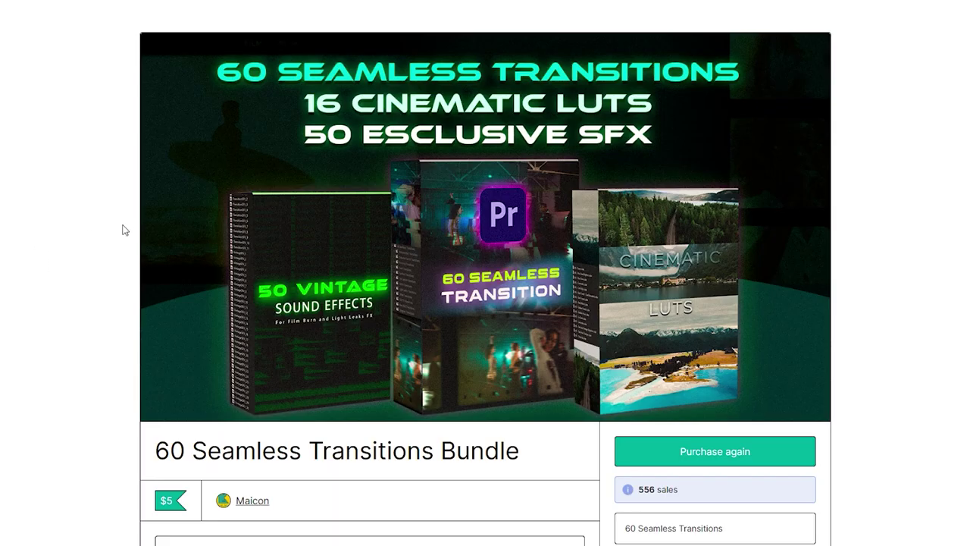
{"action": "scroll", "coordinate": [125, 230], "scroll_direction": "down", "scroll_amount": 2}
{"action": "scroll", "coordinate": [106, 381], "scroll_direction": "down", "scroll_amount": 3}
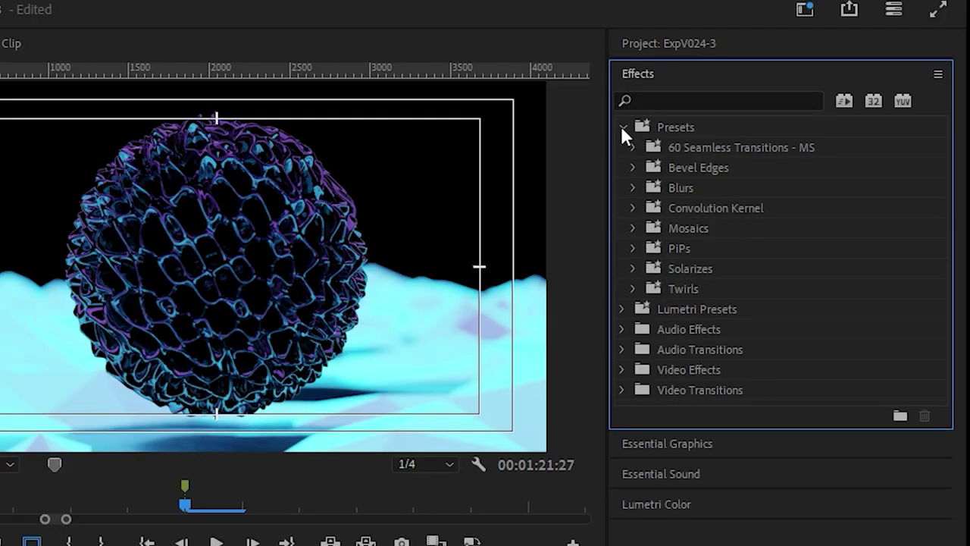
Expand the 60 Seamless Transitions - MS presets and scrub-preview the first transition
{"action": "left_click", "coordinate": [632, 147]}
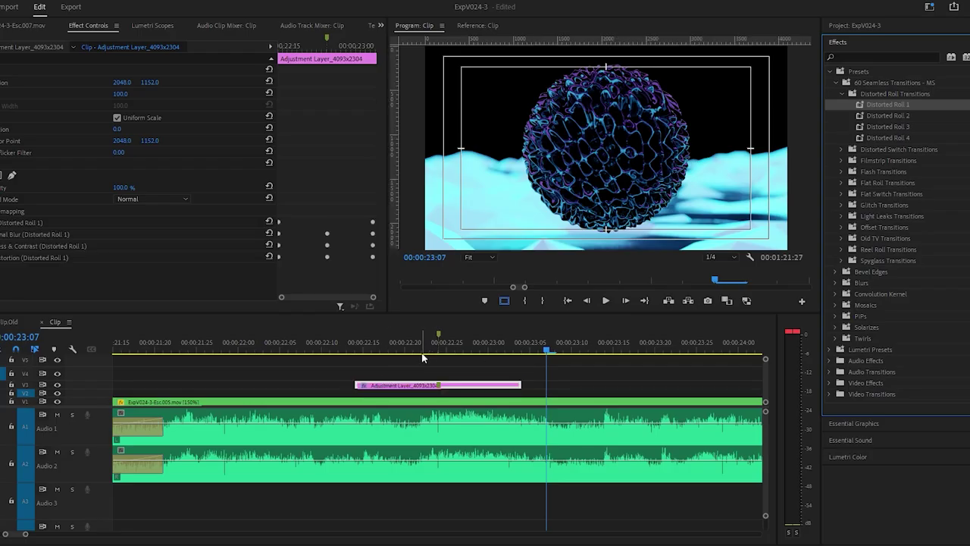
{"action": "left_click_drag", "start_coordinate": [423, 350], "coordinate": [487, 360]}
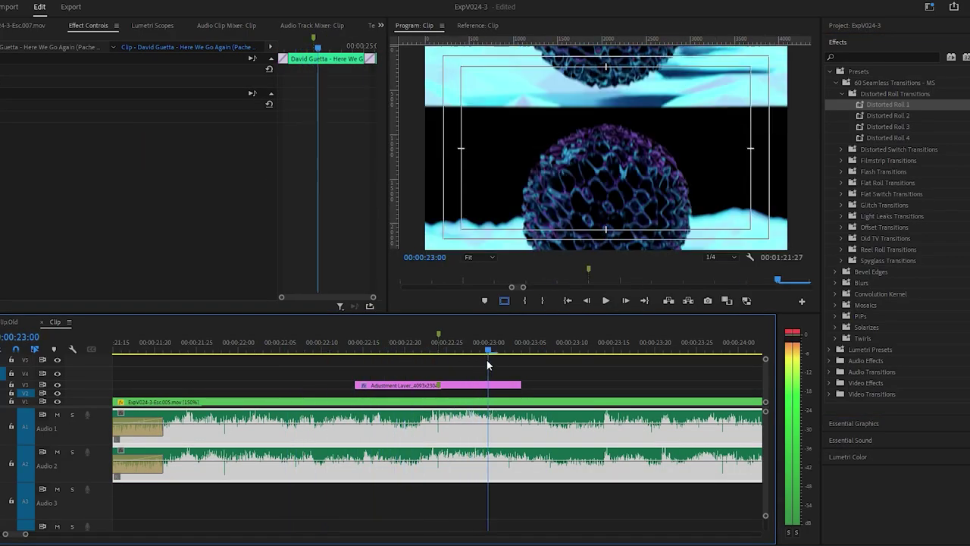
{"action": "left_click_drag", "start_coordinate": [486, 360], "coordinate": [302, 361]}
{"action": "key", "text": "space"}
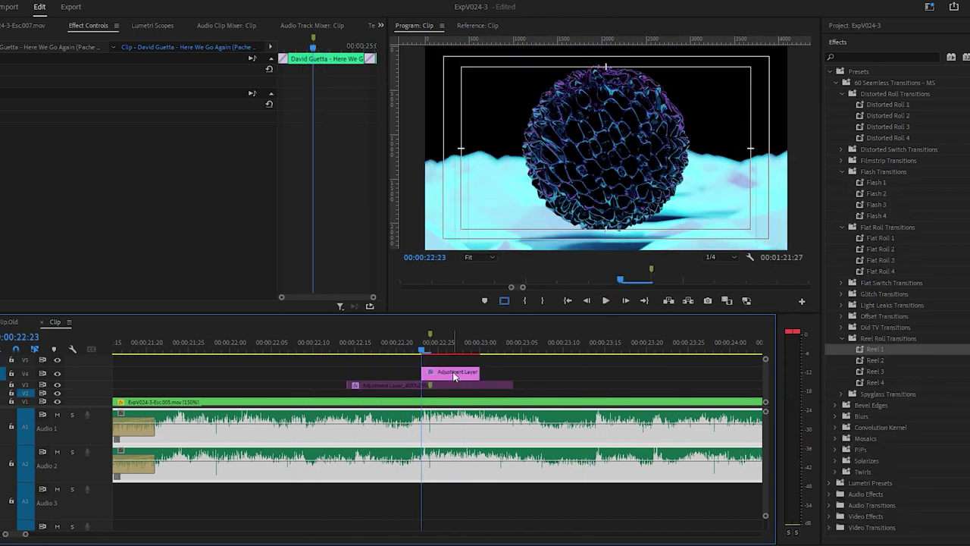
Inspect the Reel 1 transition on its adjustment layer and preview its playback
{"action": "left_click", "coordinate": [455, 374]}
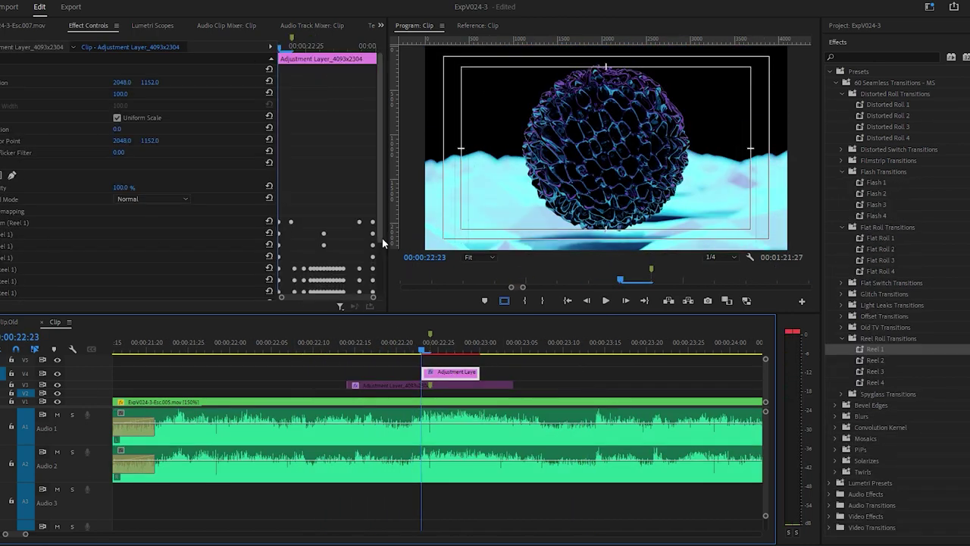
{"action": "left_click_drag", "start_coordinate": [383, 242], "coordinate": [382, 263]}
{"action": "right_click", "coordinate": [345, 280]}
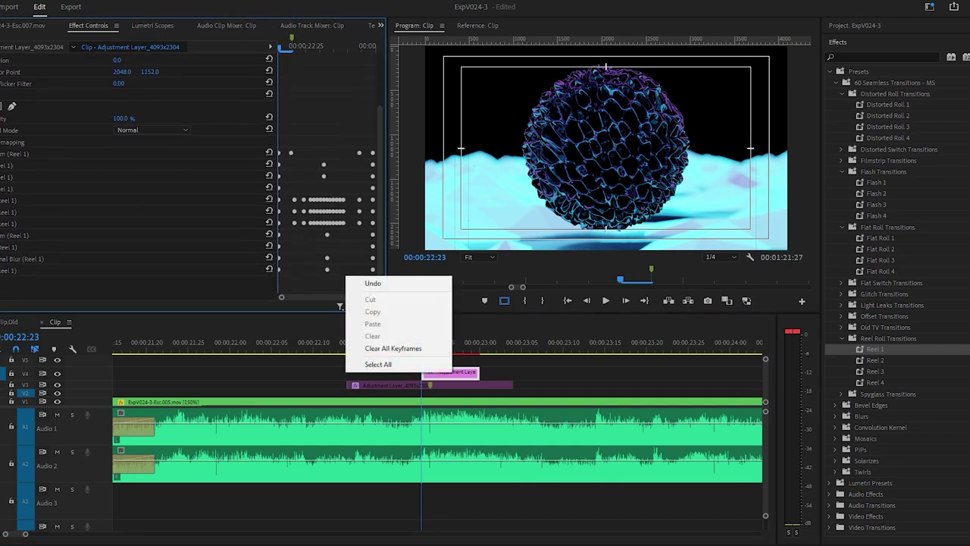
{"action": "left_click", "coordinate": [24, 157]}
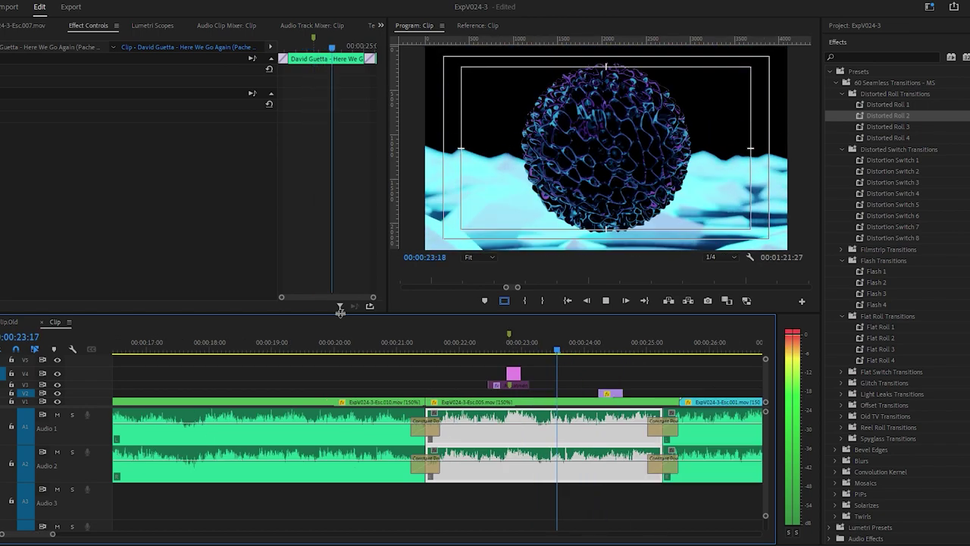
{"action": "key", "text": "space"}
Preview the Distorted Roll 2, Filmstrip 1 and Flat Switch 9 transitions on later adjustment layers
{"action": "left_click", "coordinate": [548, 375]}
{"action": "key", "text": "minus"}
{"action": "key", "text": "minus"}
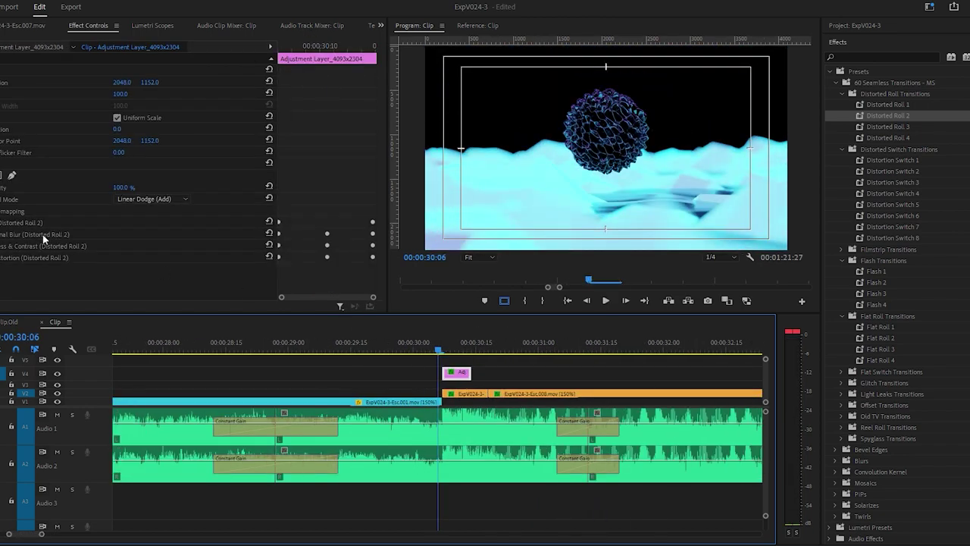
{"action": "left_click", "coordinate": [7, 227]}
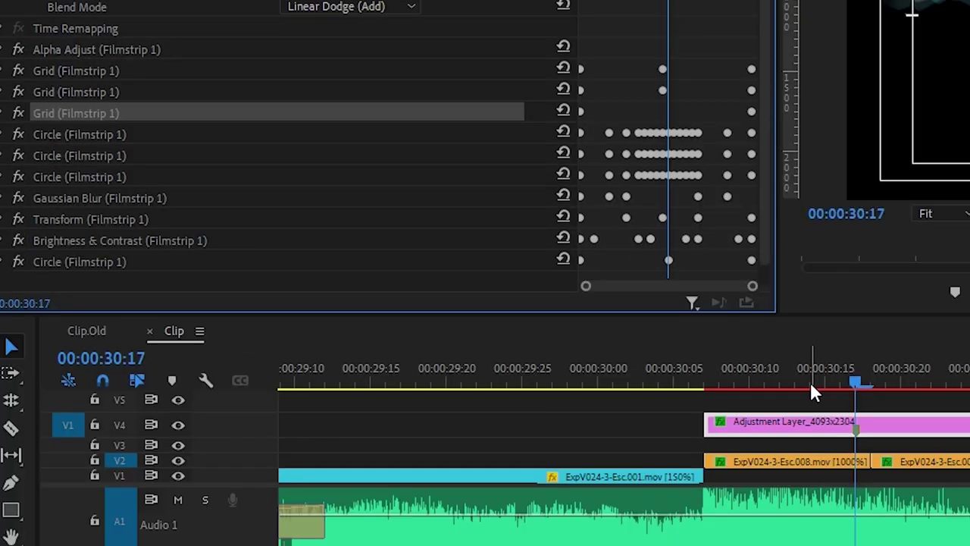
{"action": "left_click_drag", "start_coordinate": [726, 395], "coordinate": [920, 385]}
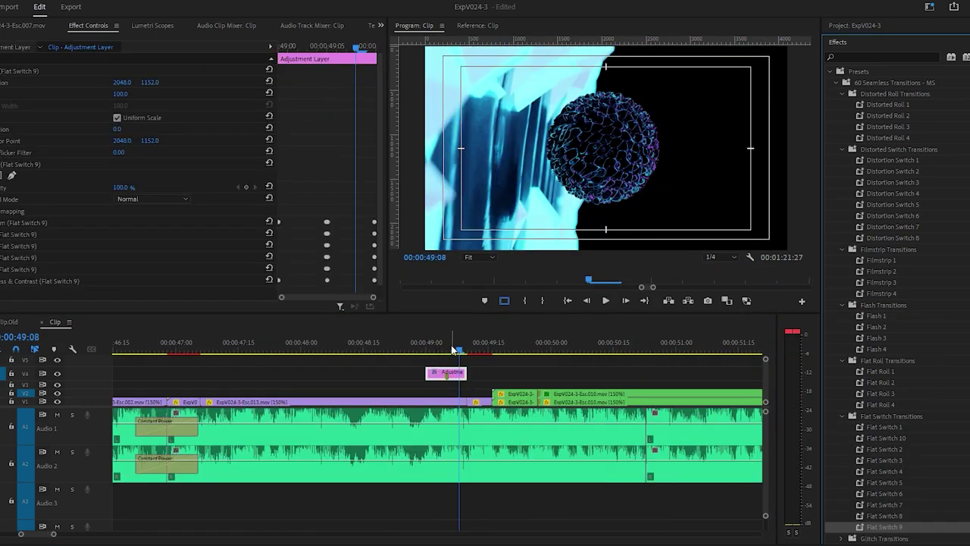
{"action": "left_click_drag", "start_coordinate": [449, 350], "coordinate": [467, 351]}
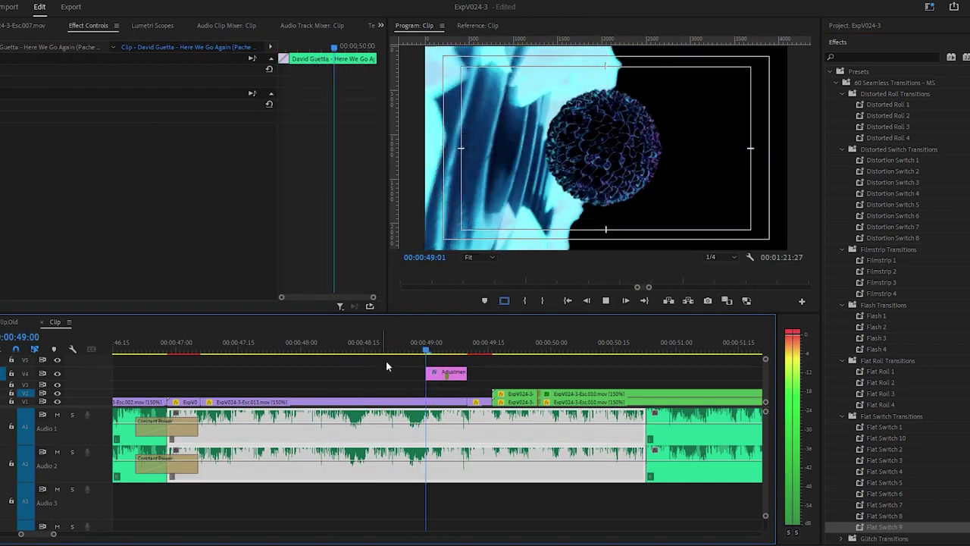
{"action": "key", "text": "space"}
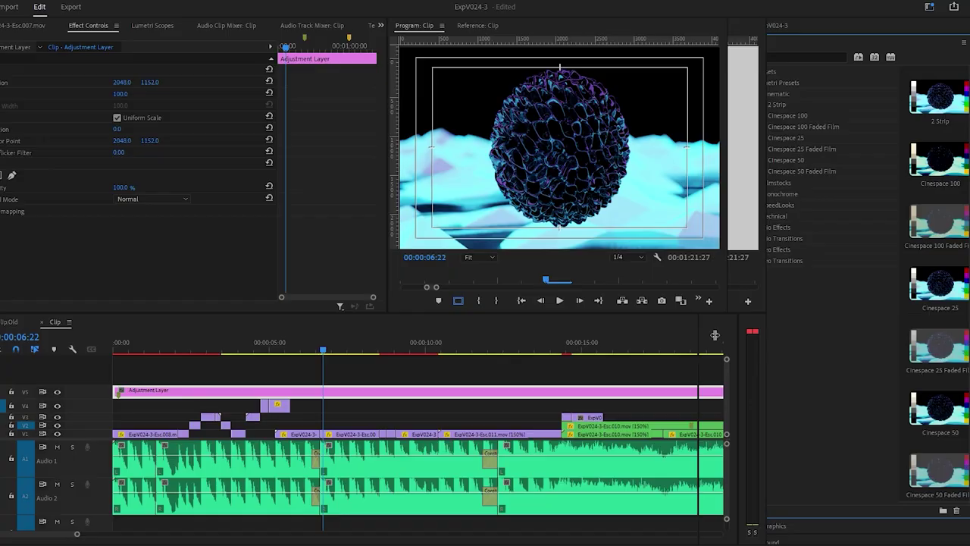
Apply the Fuji ETERNA 250D Fuji 3510 Lumetri look to the full-length adjustment layer
{"action": "left_click_drag", "start_coordinate": [681, 333], "coordinate": [680, 333]}
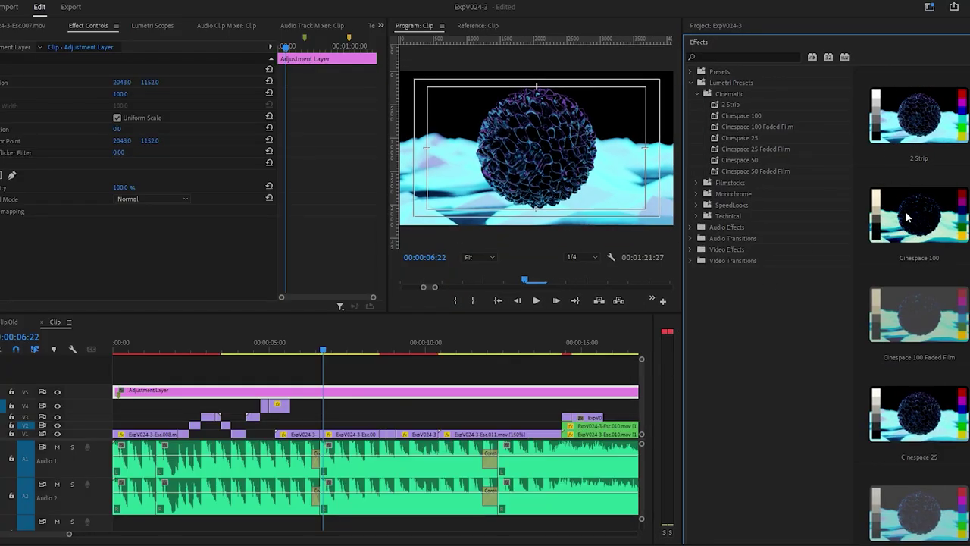
{"action": "scroll", "coordinate": [914, 259], "scroll_direction": "down", "scroll_amount": 3}
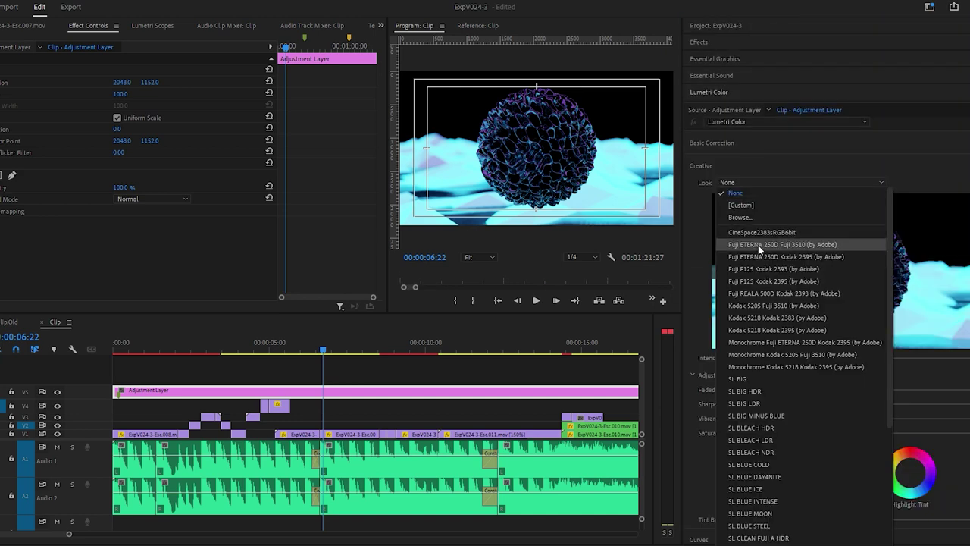
{"action": "left_click", "coordinate": [759, 245]}
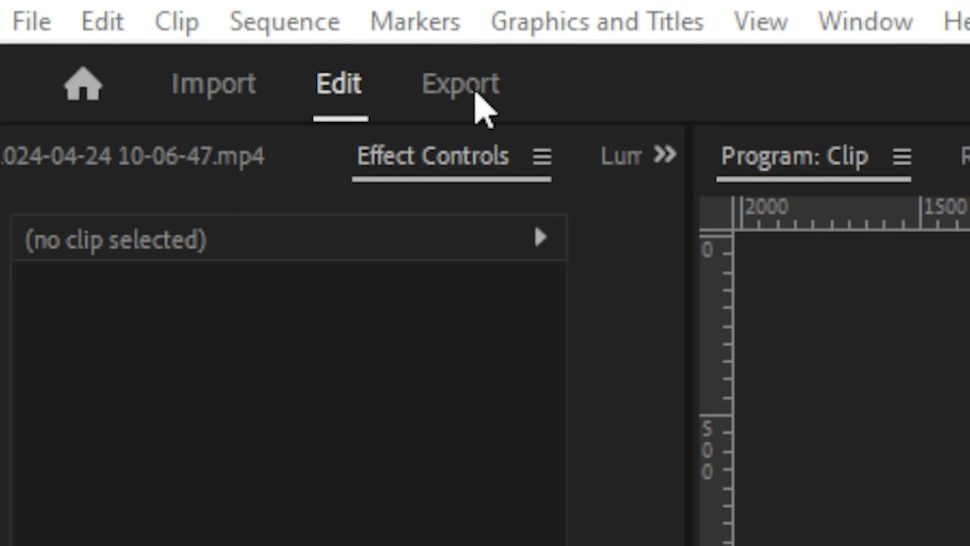
Set the export preset to YouTube 1080p Full HD
{"action": "left_click", "coordinate": [476, 94]}
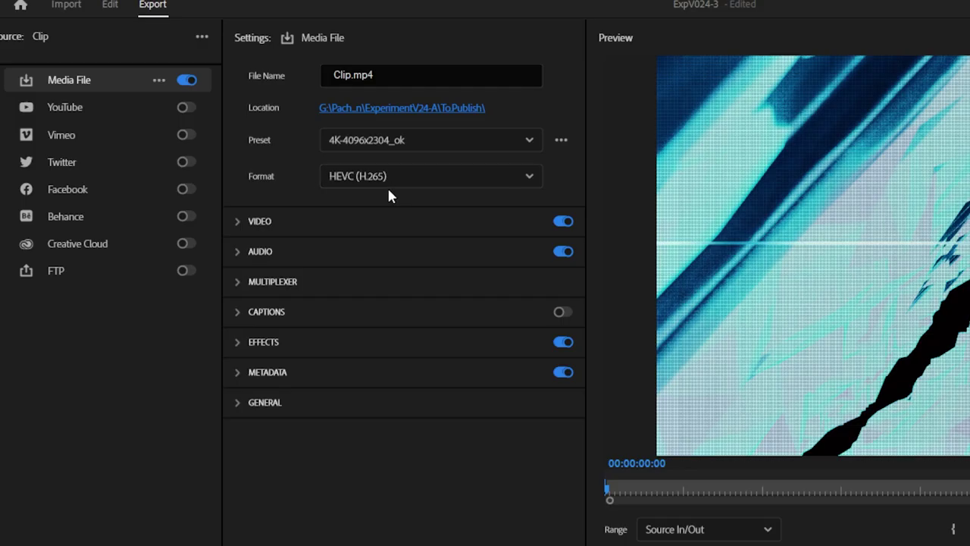
{"action": "left_click", "coordinate": [383, 177]}
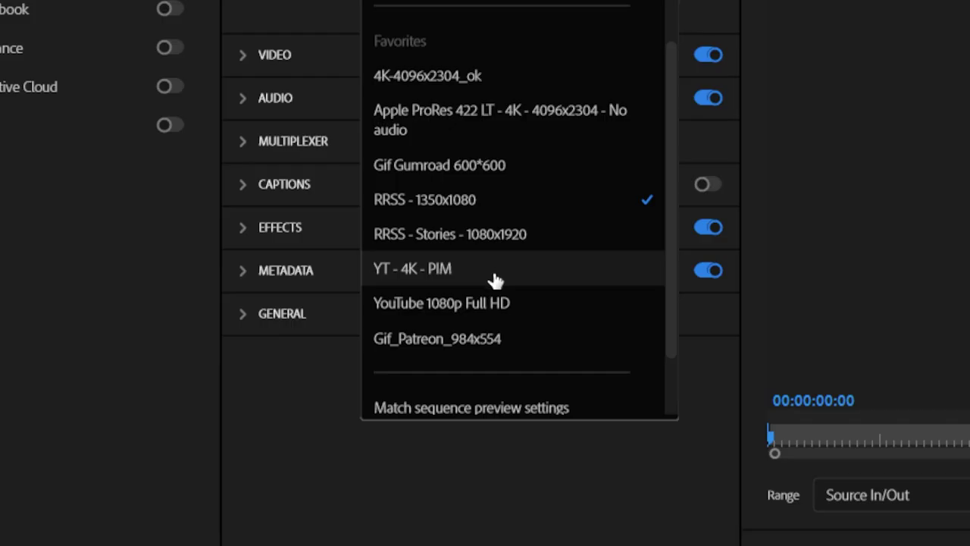
{"action": "left_click", "coordinate": [543, 313]}
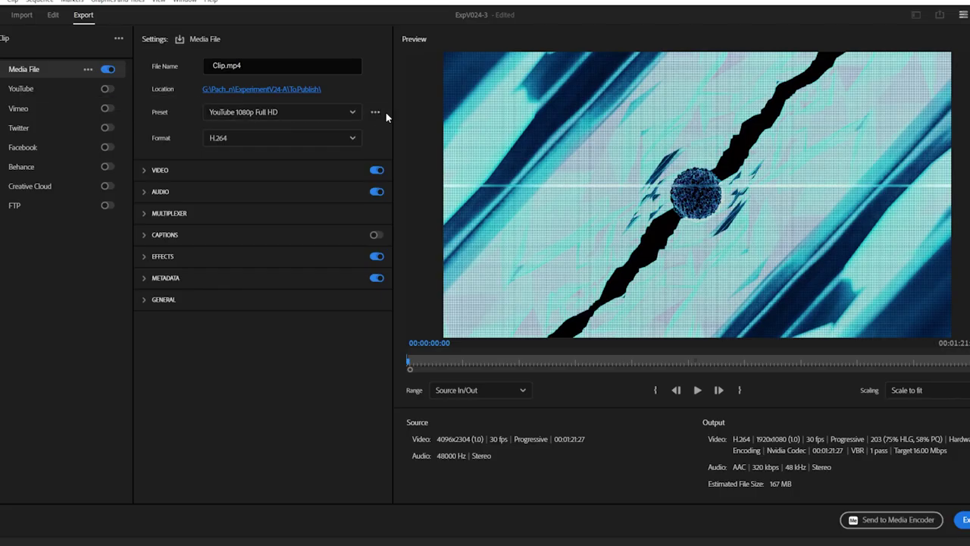
Search the full preset manager for 'yout' presets
{"action": "left_click", "coordinate": [375, 113]}
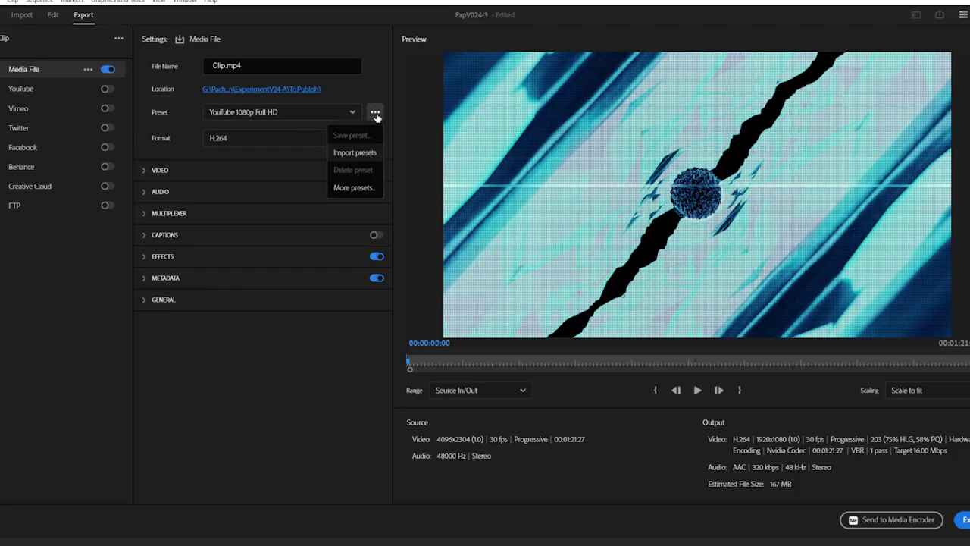
{"action": "left_click", "coordinate": [353, 187]}
{"action": "type", "text": "y"}
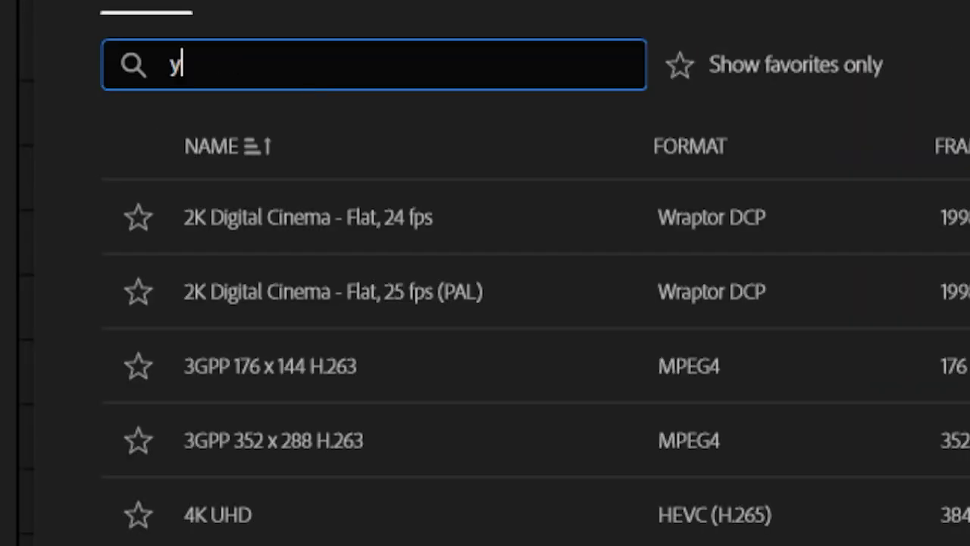
{"action": "type", "text": "outube"}
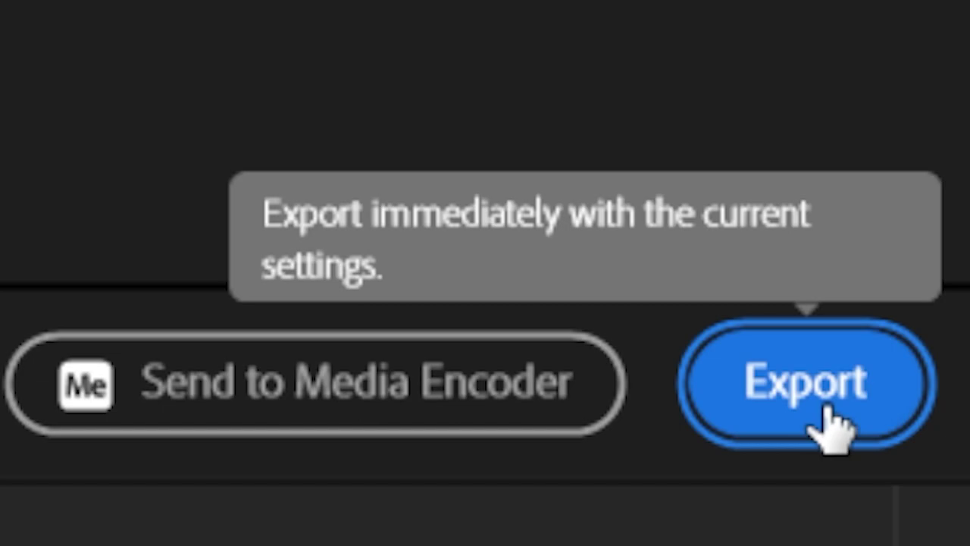
Start encoding the YouTube 1080p Full HD export of Clip
{"action": "left_click", "coordinate": [824, 409]}
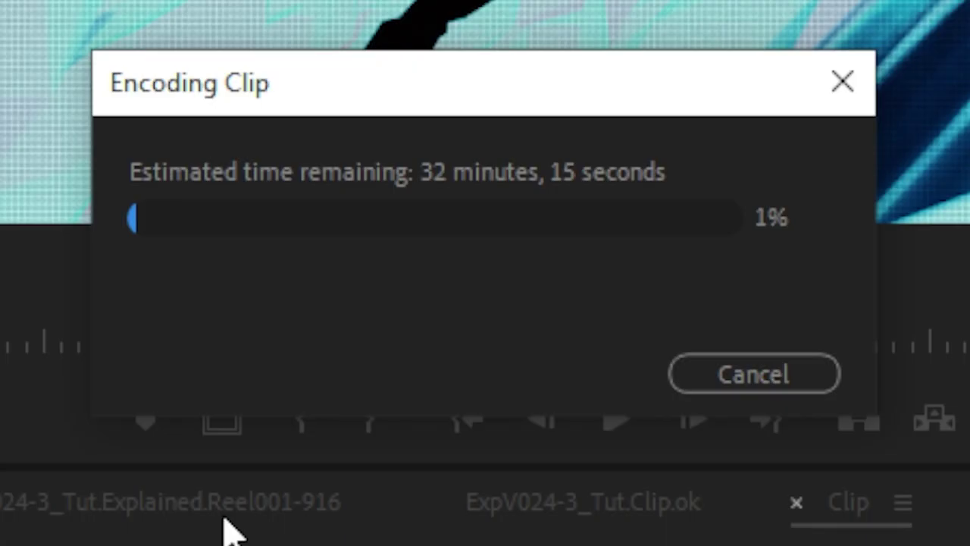